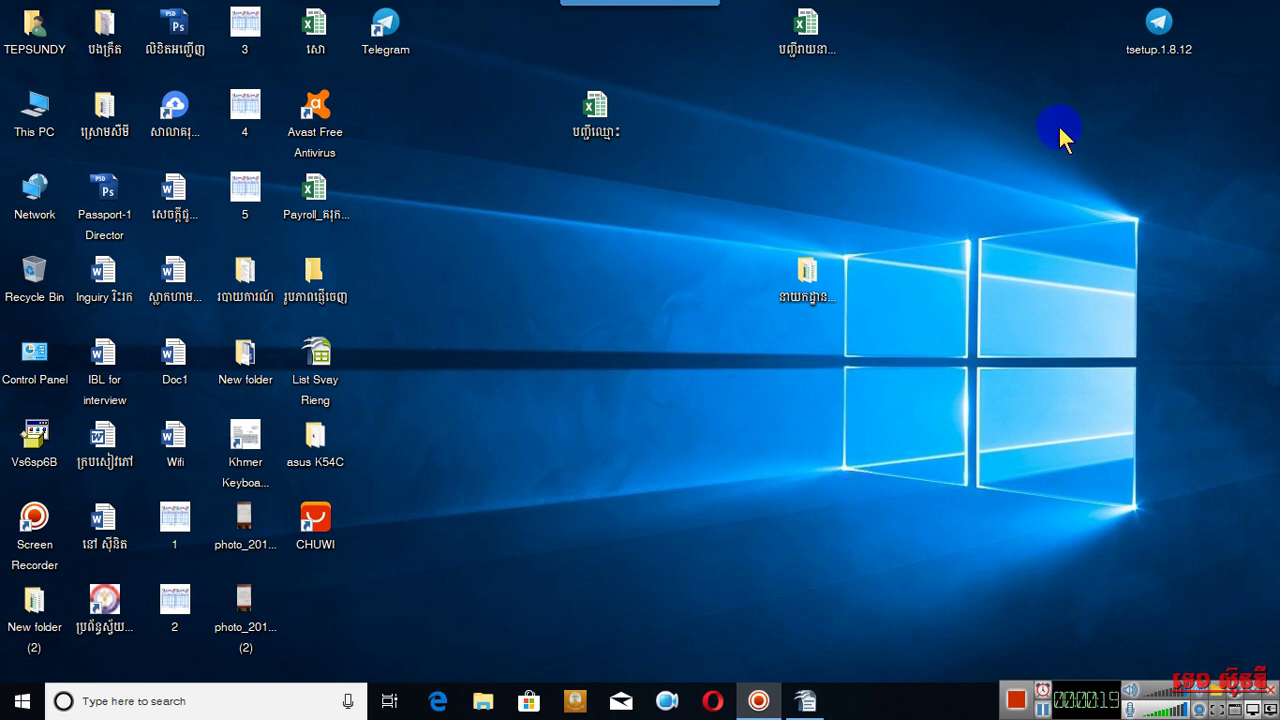
- Delete the tsetup.1.8.12 installer from the desktop
{"action": "left_click_drag", "start_coordinate": [1051, 14], "coordinate": [1271, 377]}
{"action": "key", "text": "Delete"}
{"action": "left_click", "coordinate": [375, 30]}
- Open Programs and Features in Control Panel
{"action": "left_click", "coordinate": [30, 353]}
{"action": "double_click", "coordinate": [30, 353]}
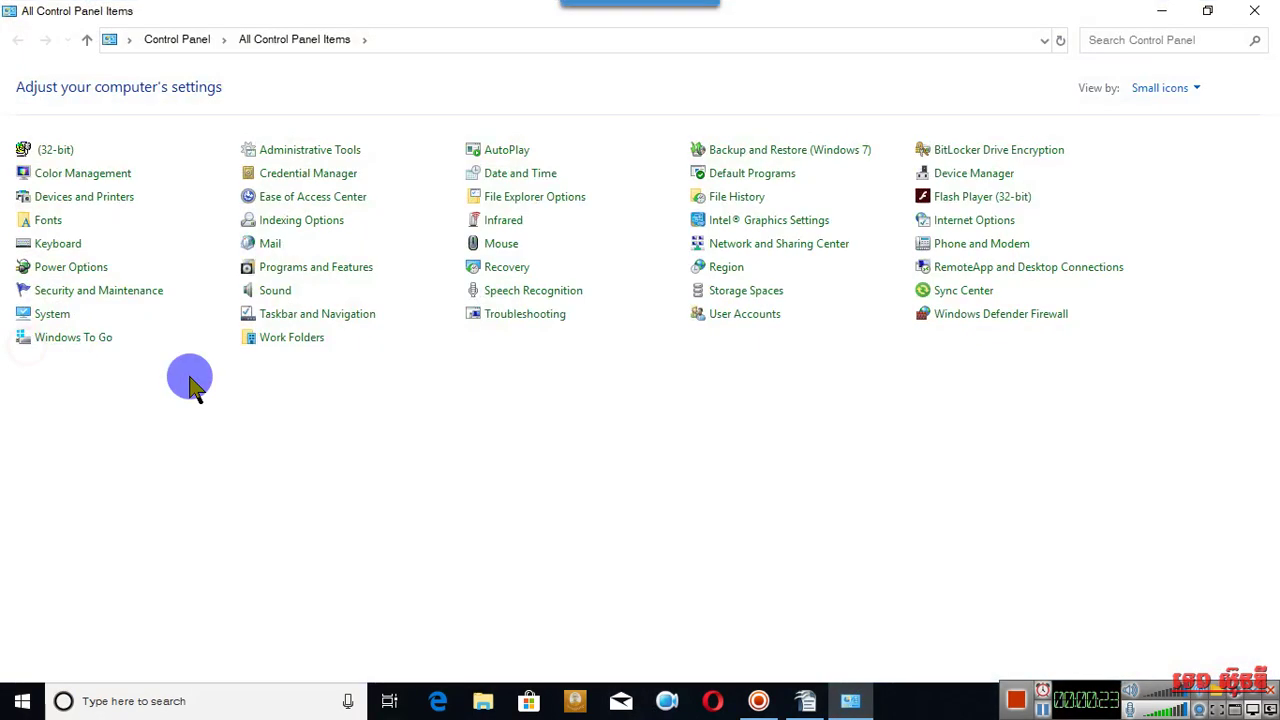
{"action": "left_click", "coordinate": [323, 268]}
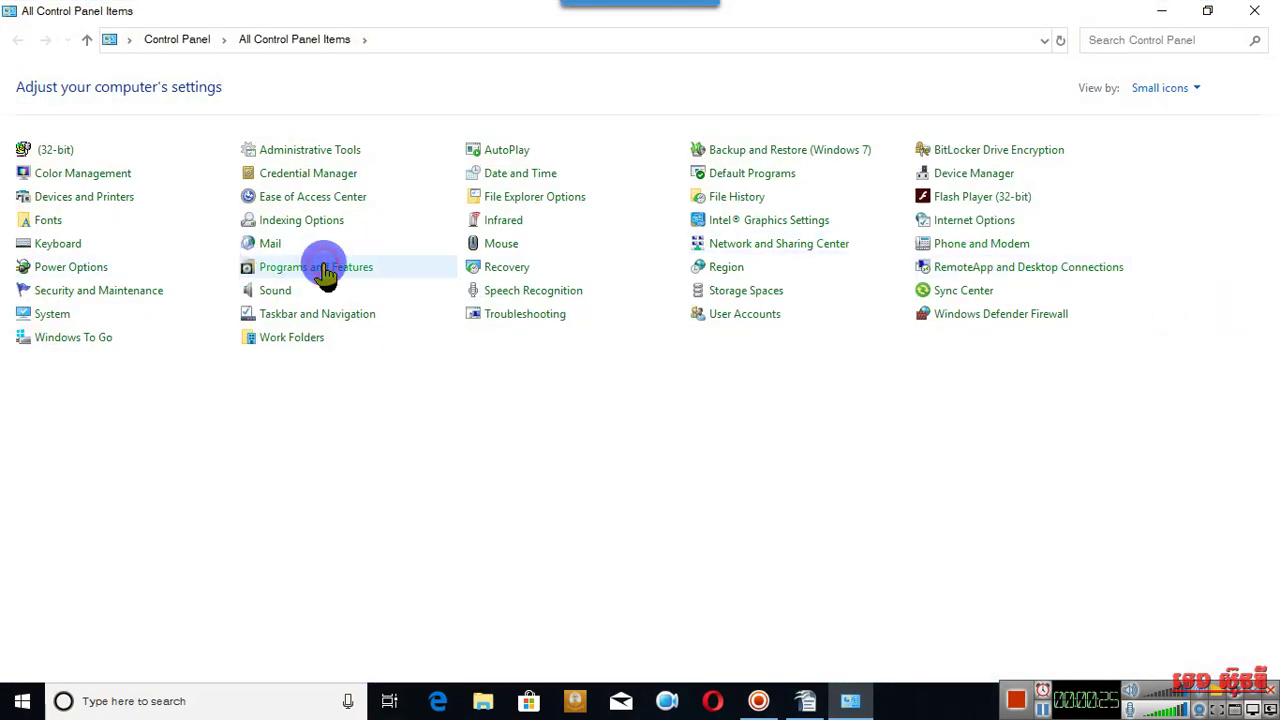
- Uninstall Telegram Desktop version 1.8.12, confirm its removal and close the Programs and Features window
{"action": "scroll", "coordinate": [331, 451], "scroll_direction": "down", "scroll_amount": 10}
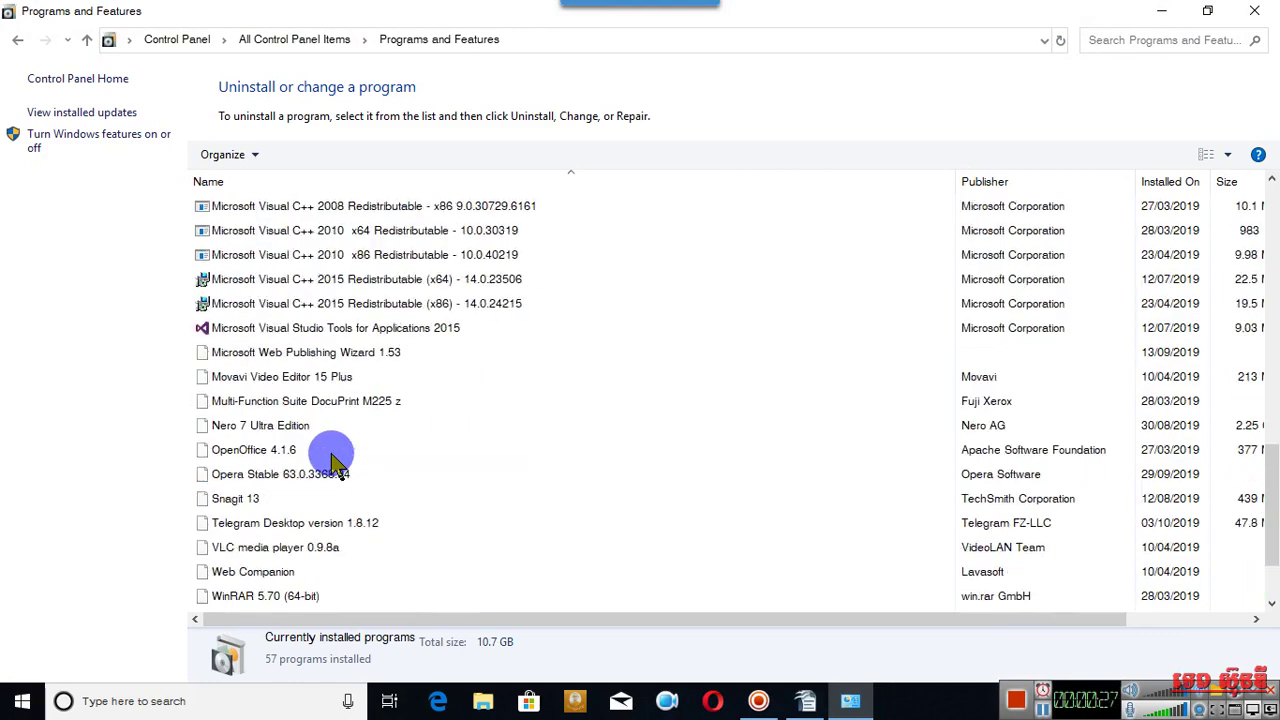
{"action": "scroll", "coordinate": [331, 455], "scroll_direction": "down", "scroll_amount": 2}
{"action": "left_click", "coordinate": [292, 423]}
{"action": "left_click", "coordinate": [322, 156]}
{"action": "left_click", "coordinate": [718, 427]}
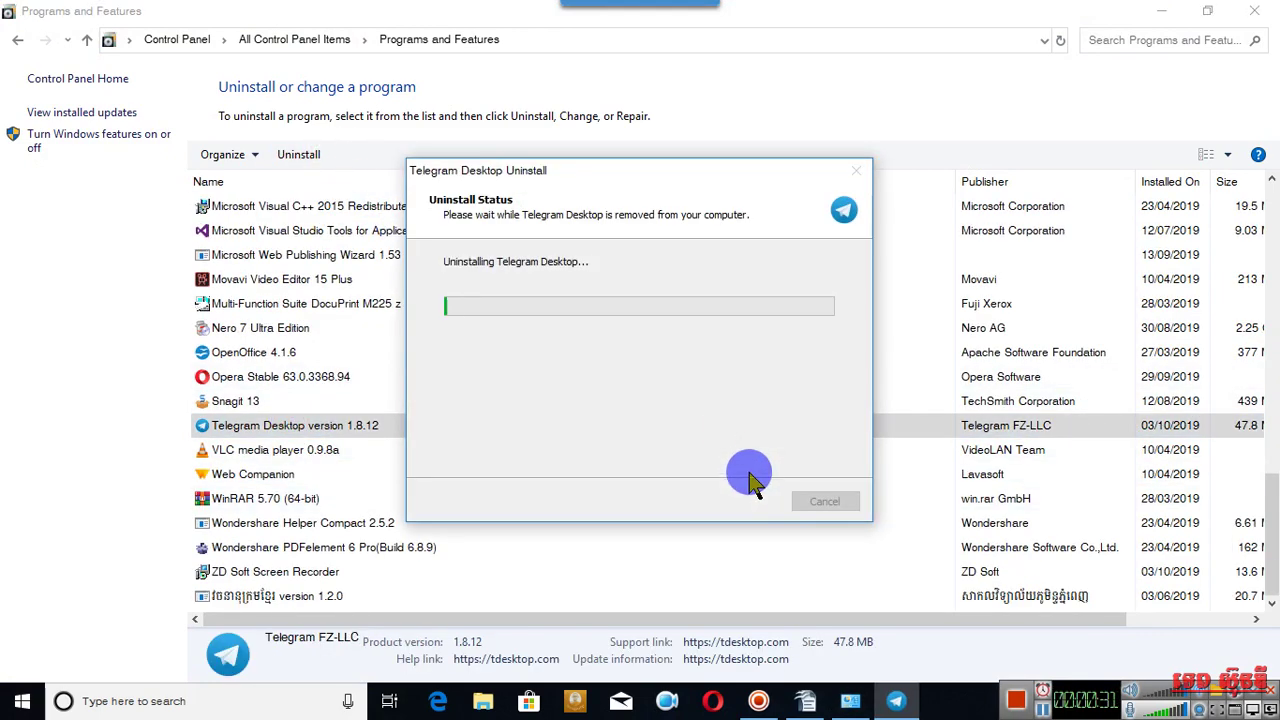
{"action": "left_click", "coordinate": [787, 447]}
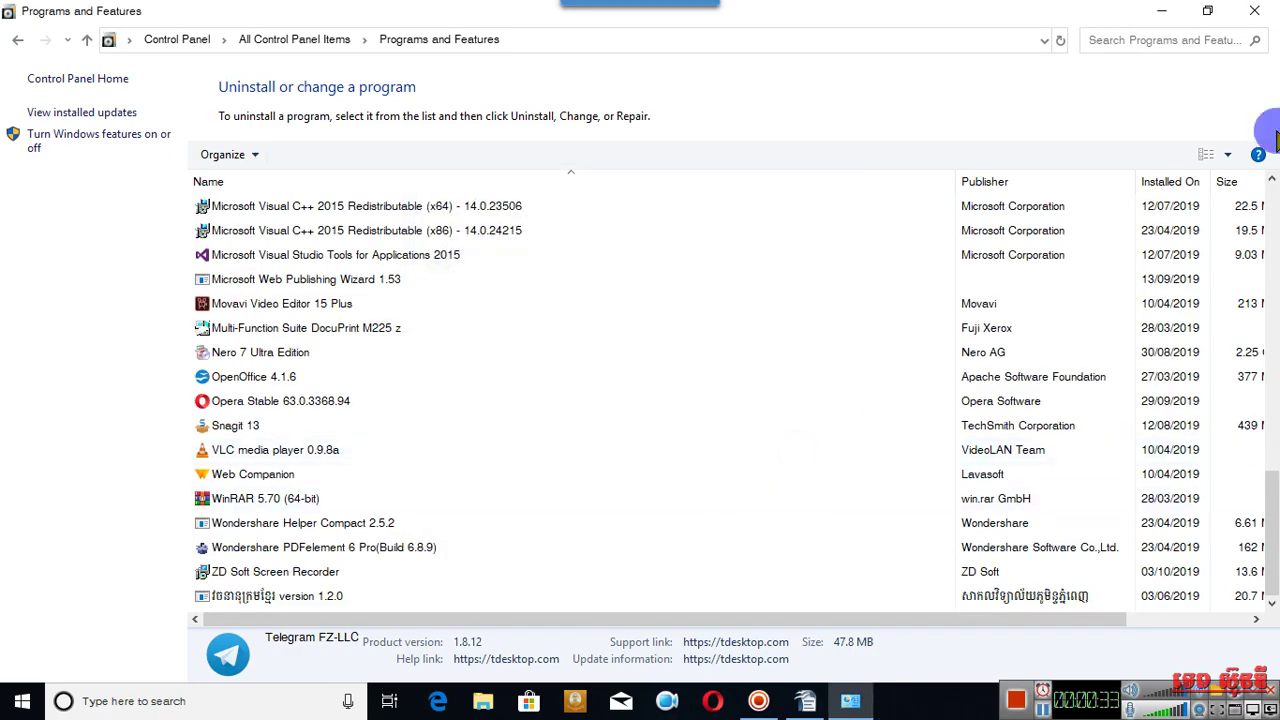
{"action": "left_click", "coordinate": [1254, 10]}
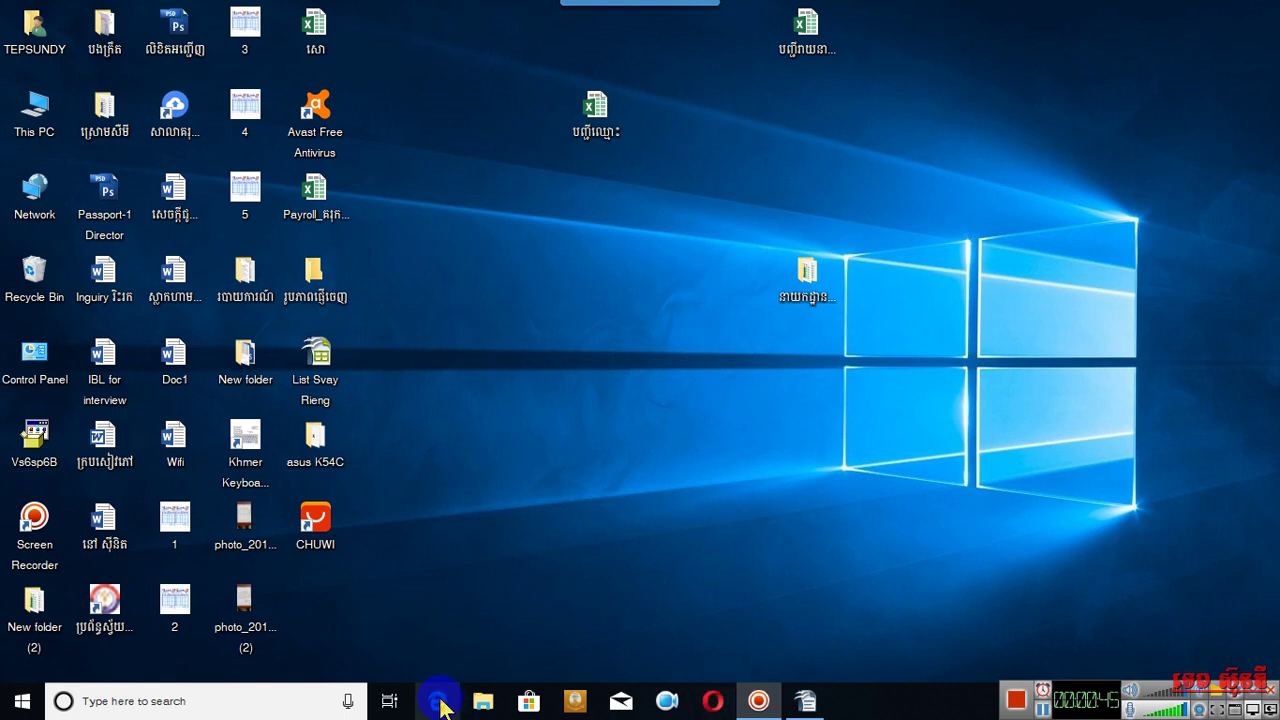
- Launch Google Chrome and get the address bar ready for entering a web address
{"action": "left_click", "coordinate": [20, 702]}
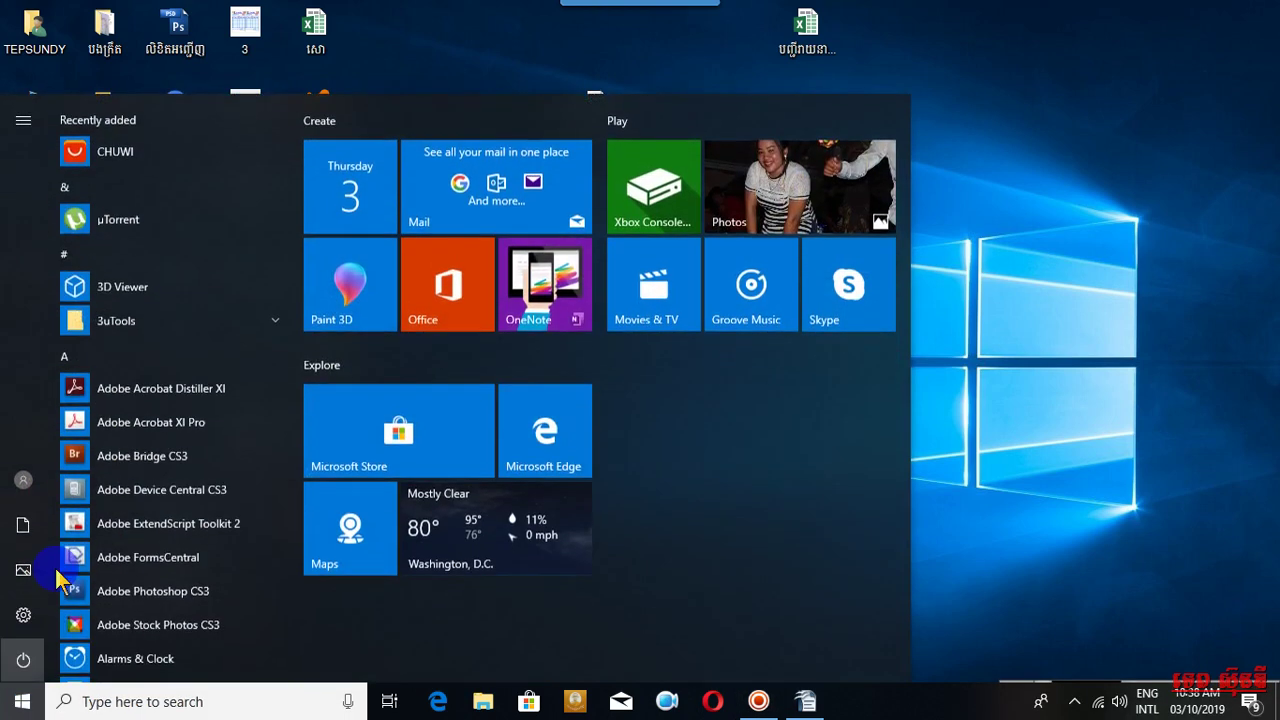
{"action": "scroll", "coordinate": [145, 352], "scroll_direction": "down", "scroll_amount": 5}
{"action": "scroll", "coordinate": [149, 357], "scroll_direction": "down", "scroll_amount": 8}
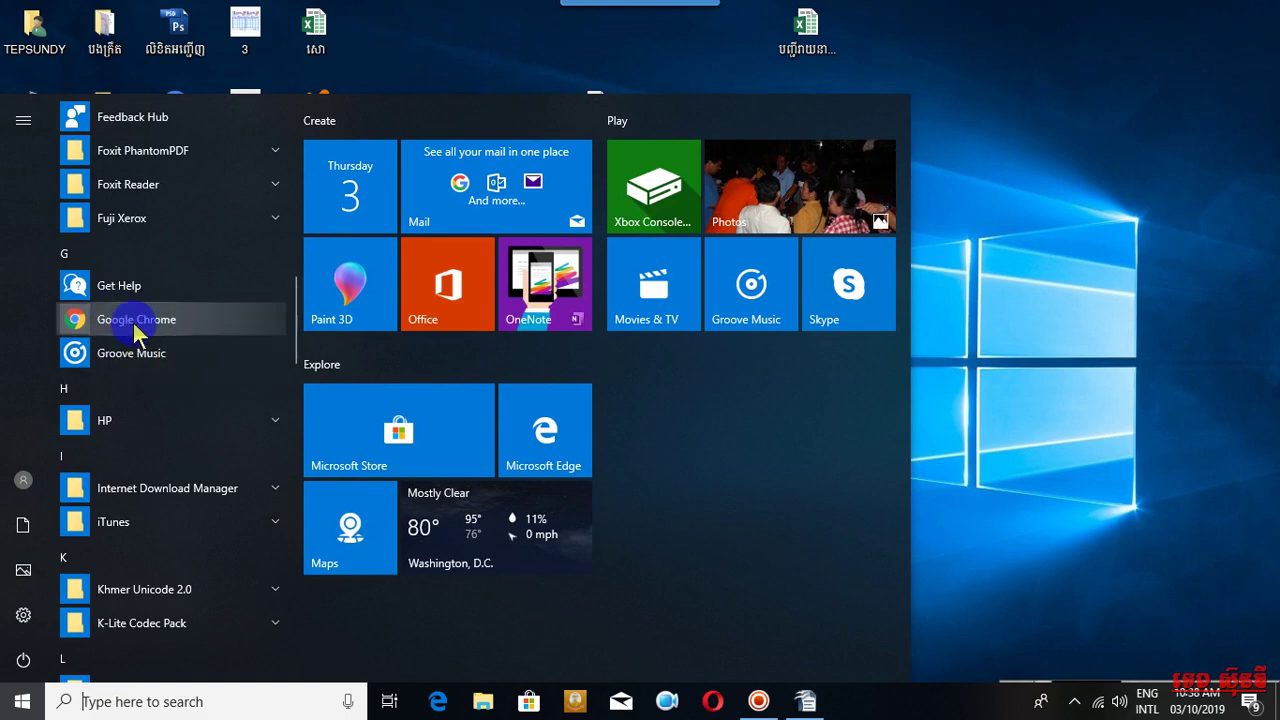
{"action": "left_click", "coordinate": [135, 322]}
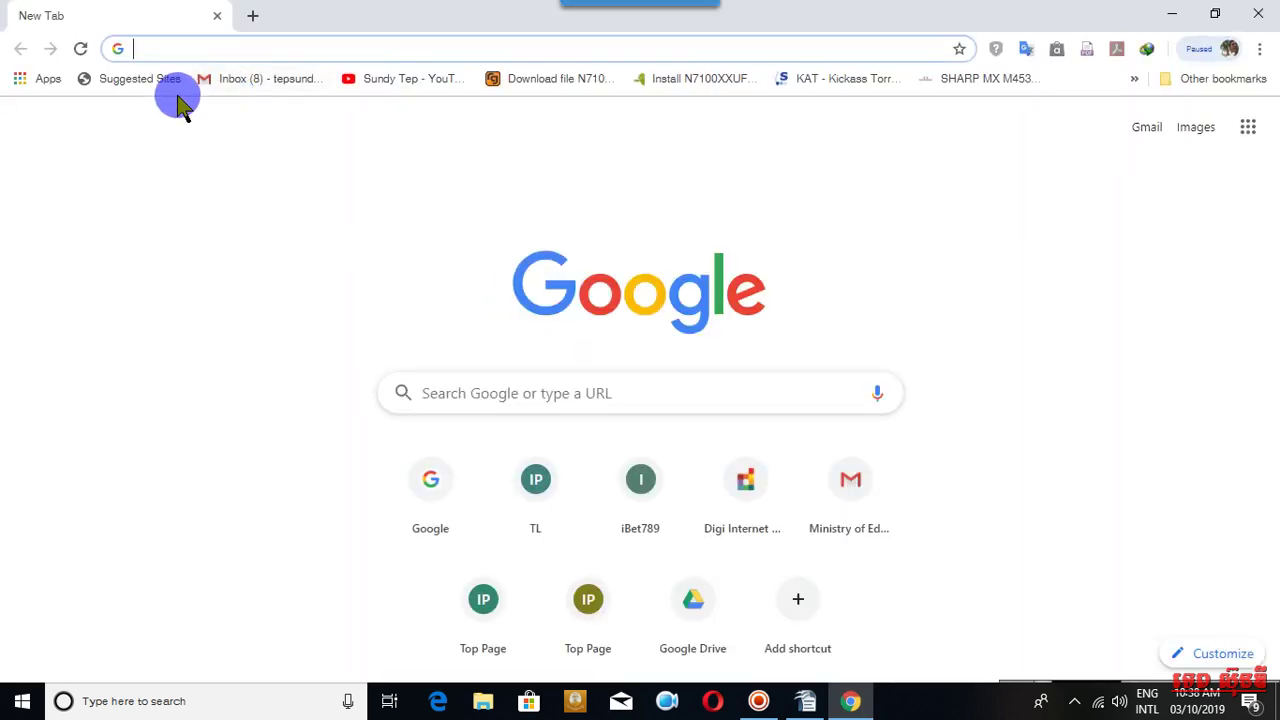
{"action": "left_click", "coordinate": [257, 50]}
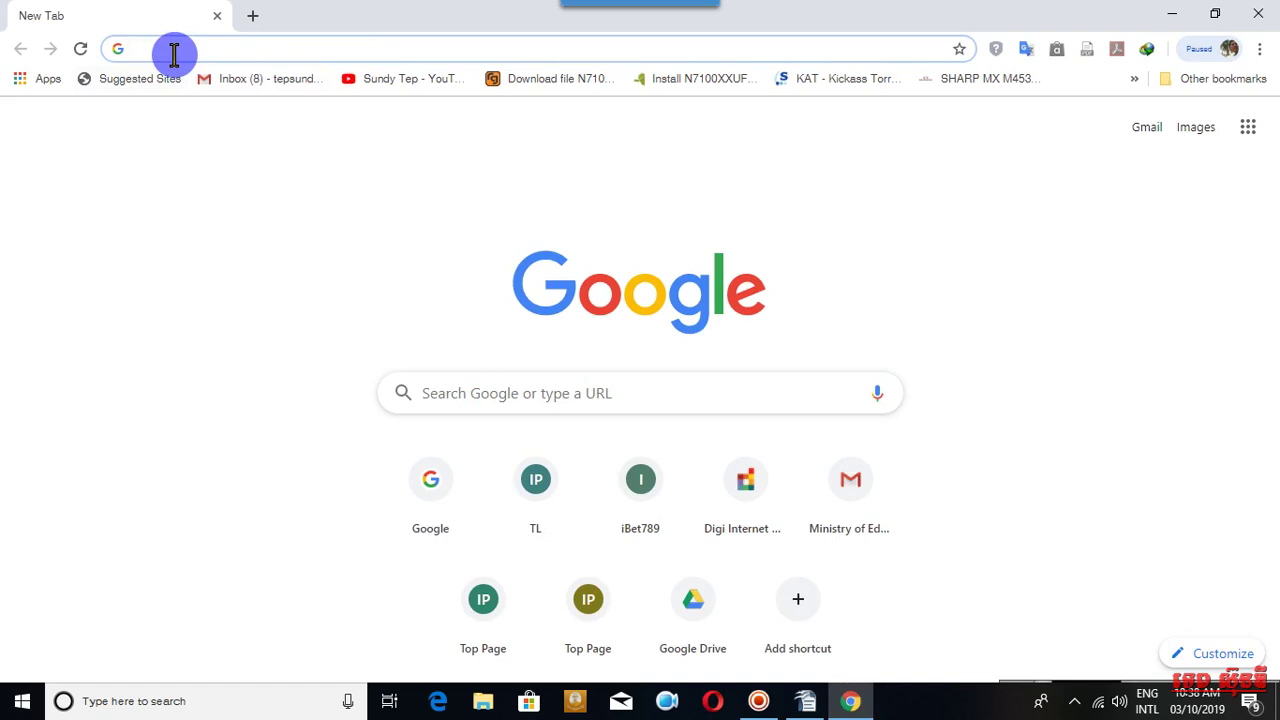
- Switch to the OpenOffice Writer document and enlarge the view to read the Telegram web address
{"action": "key", "text": "alt+Tab"}
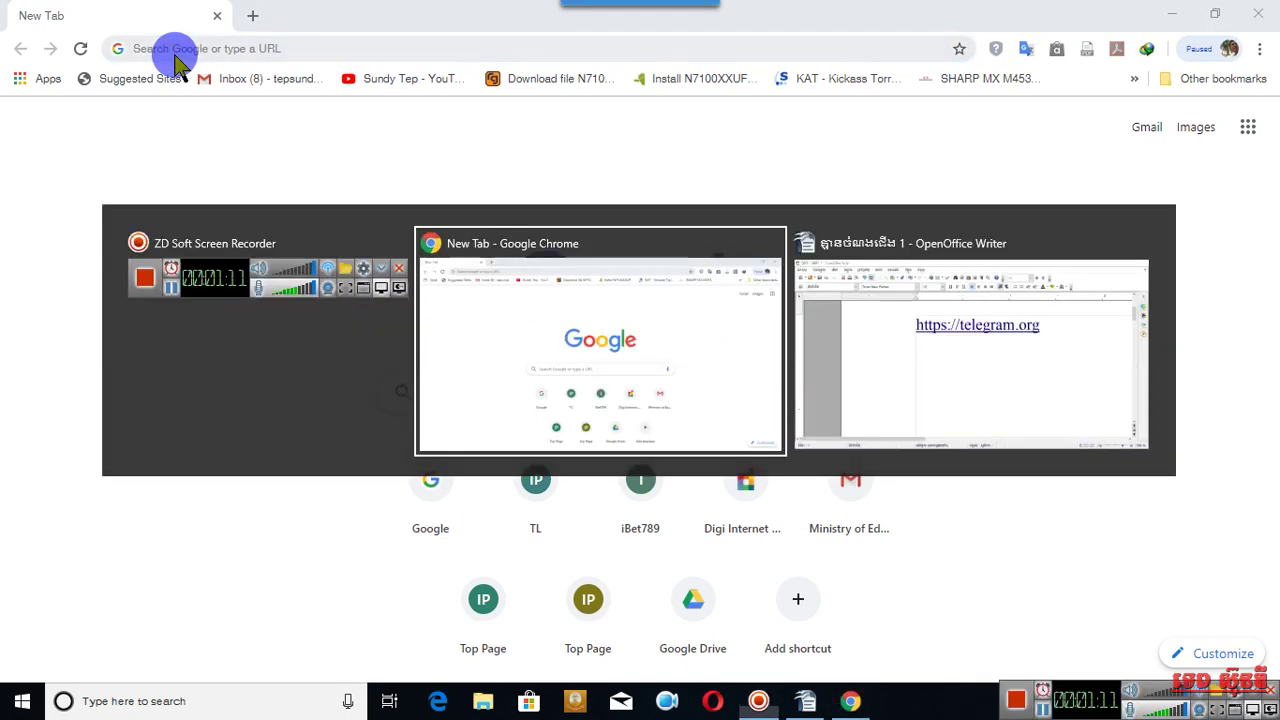
{"action": "key", "text": "ctrl+shift+j"}
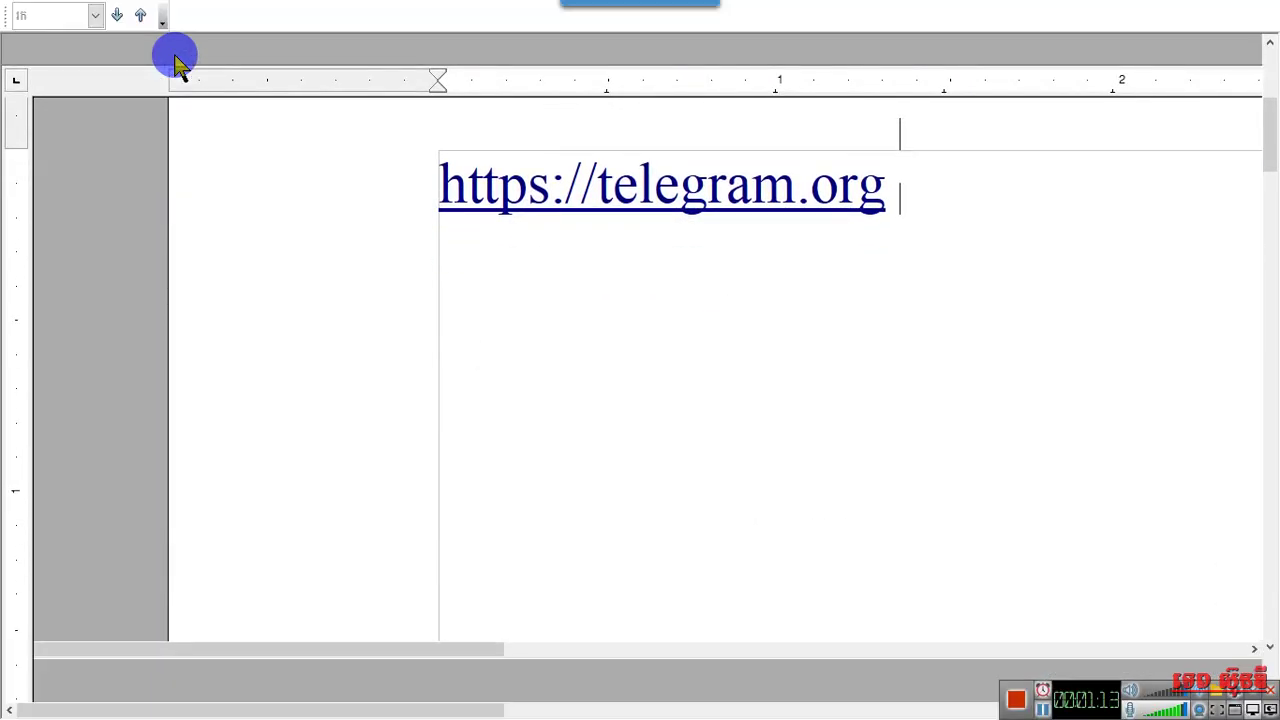
{"action": "scroll", "coordinate": [754, 311], "scroll_direction": "up", "scroll_amount": 1}
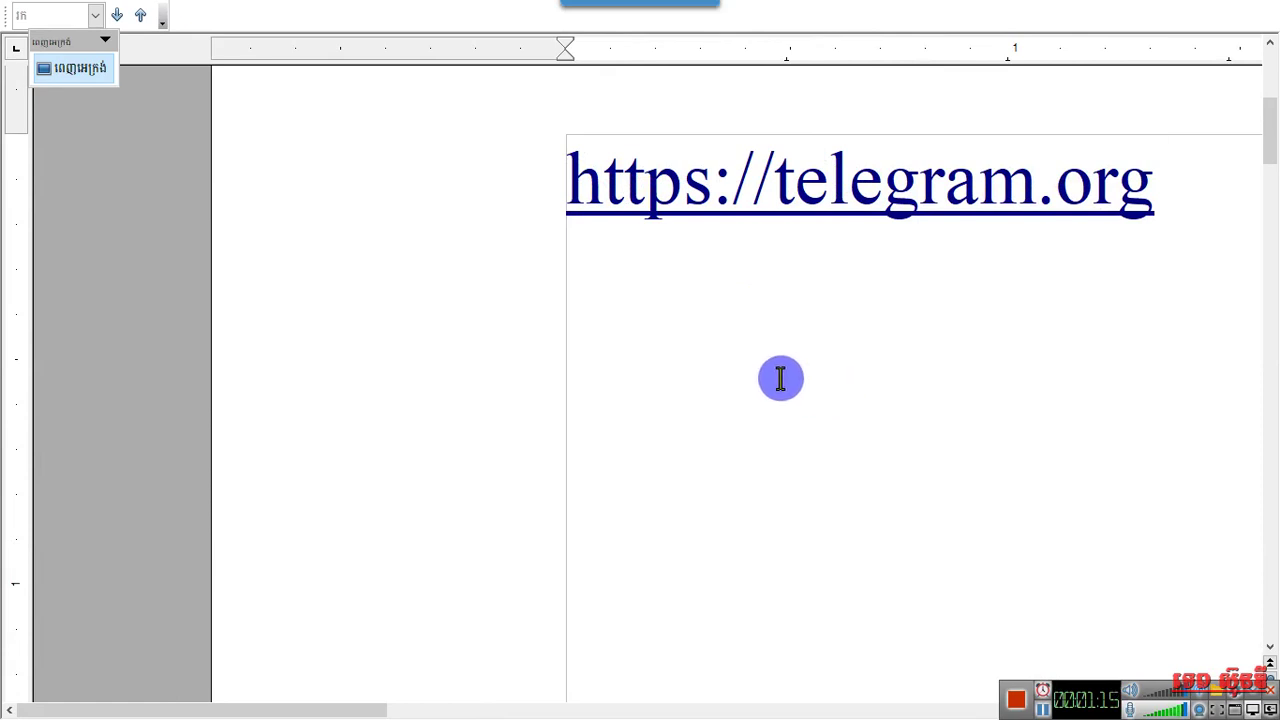
{"action": "scroll", "coordinate": [705, 313], "scroll_direction": "up", "scroll_amount": 1}
{"action": "left_click_drag", "start_coordinate": [280, 703], "coordinate": [398, 700]}
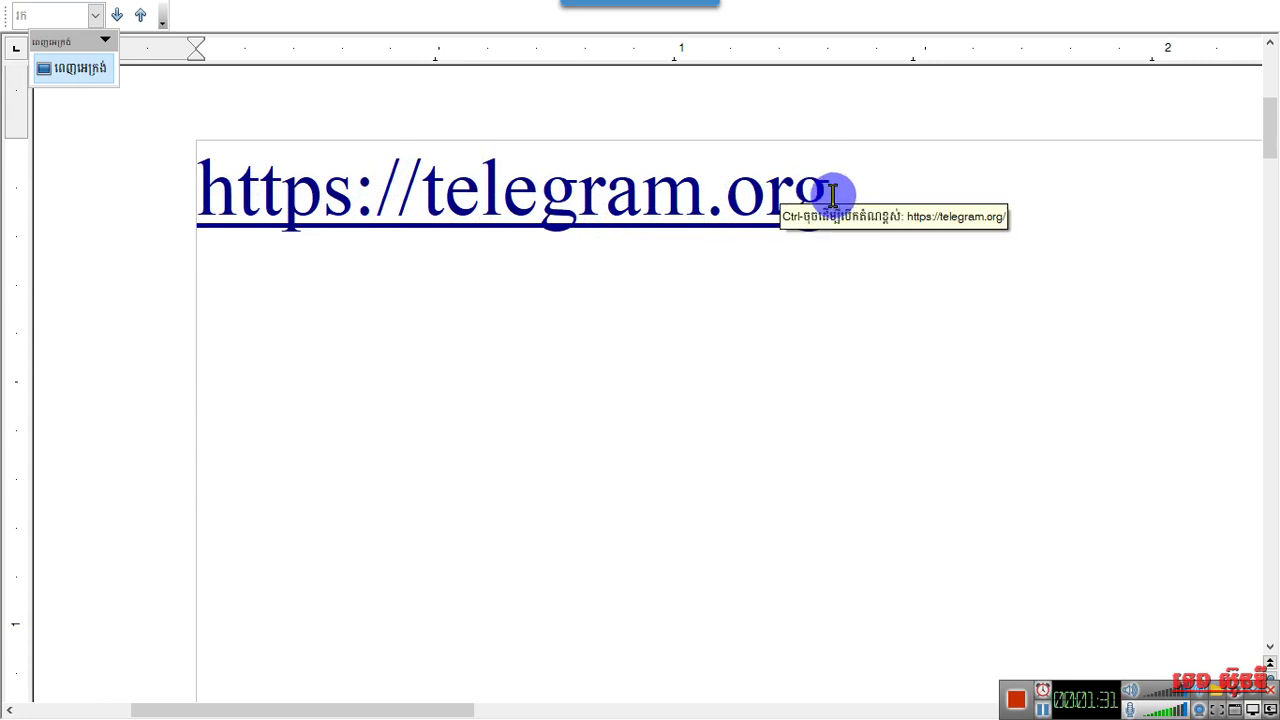
{"action": "key", "text": "alt+Tab"}
{"action": "left_click", "coordinate": [795, 350]}
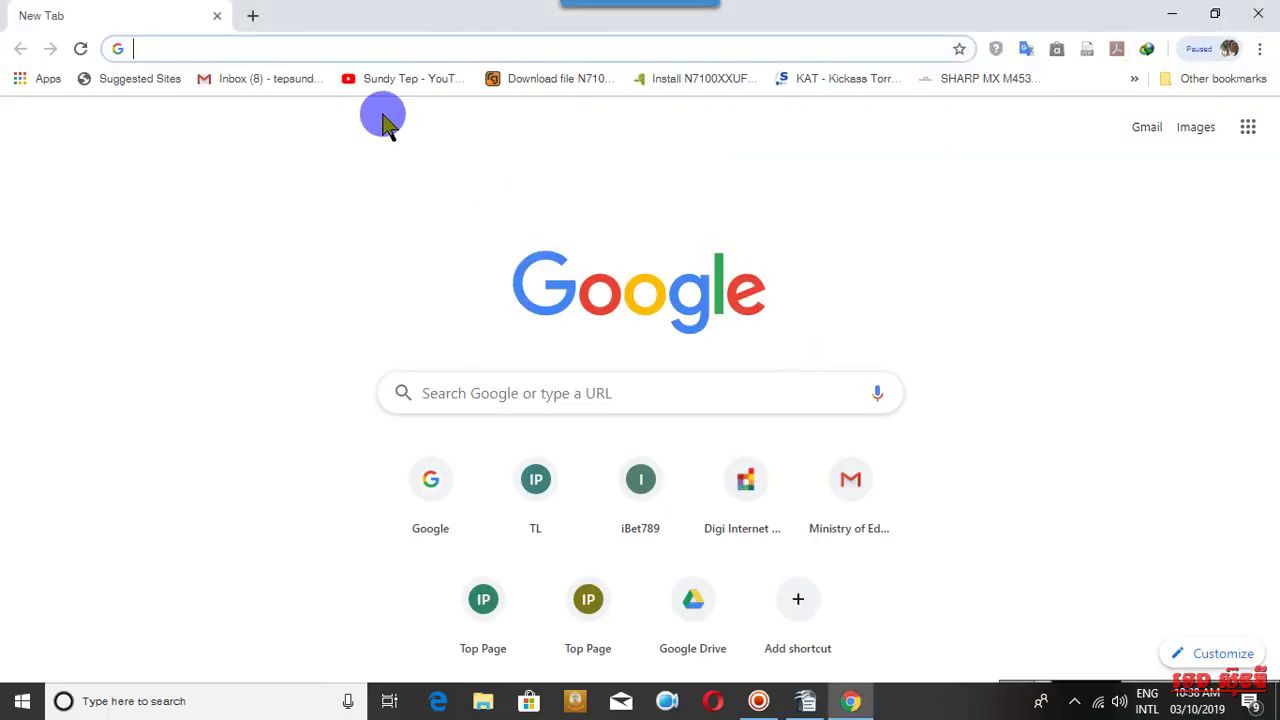
{"action": "type", "text": "h"}
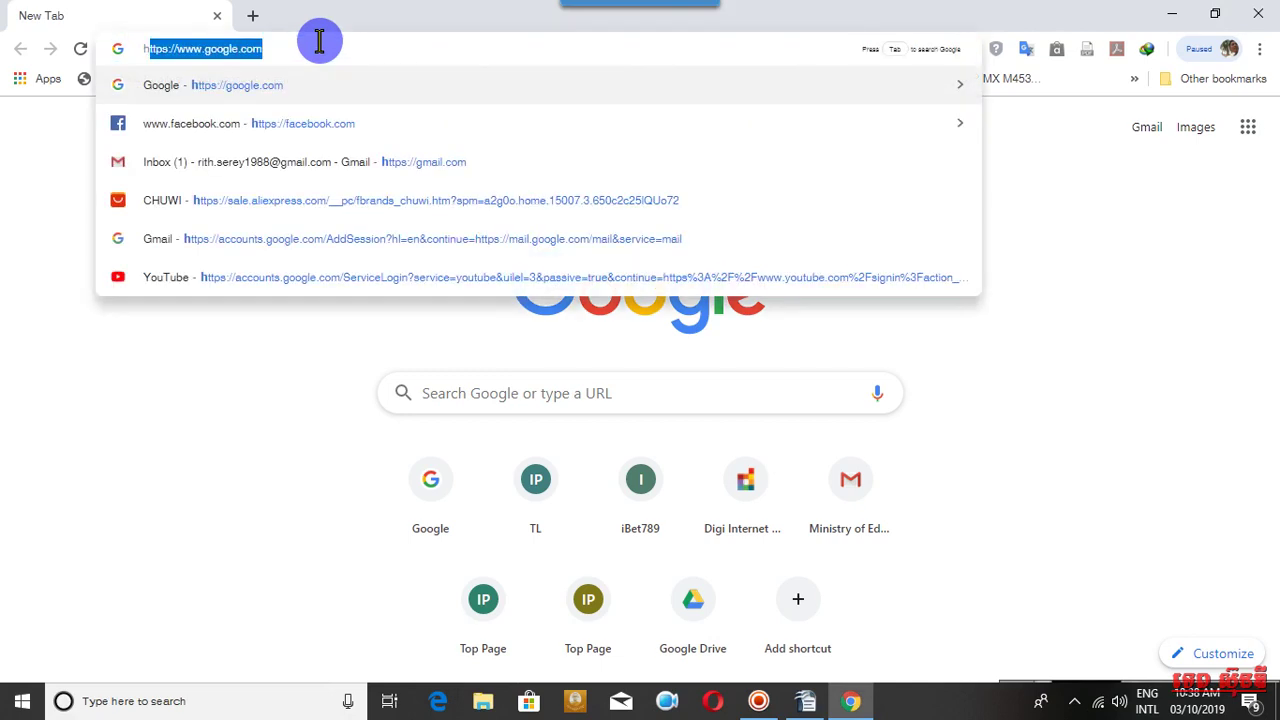
{"action": "type", "text": "ttps"}
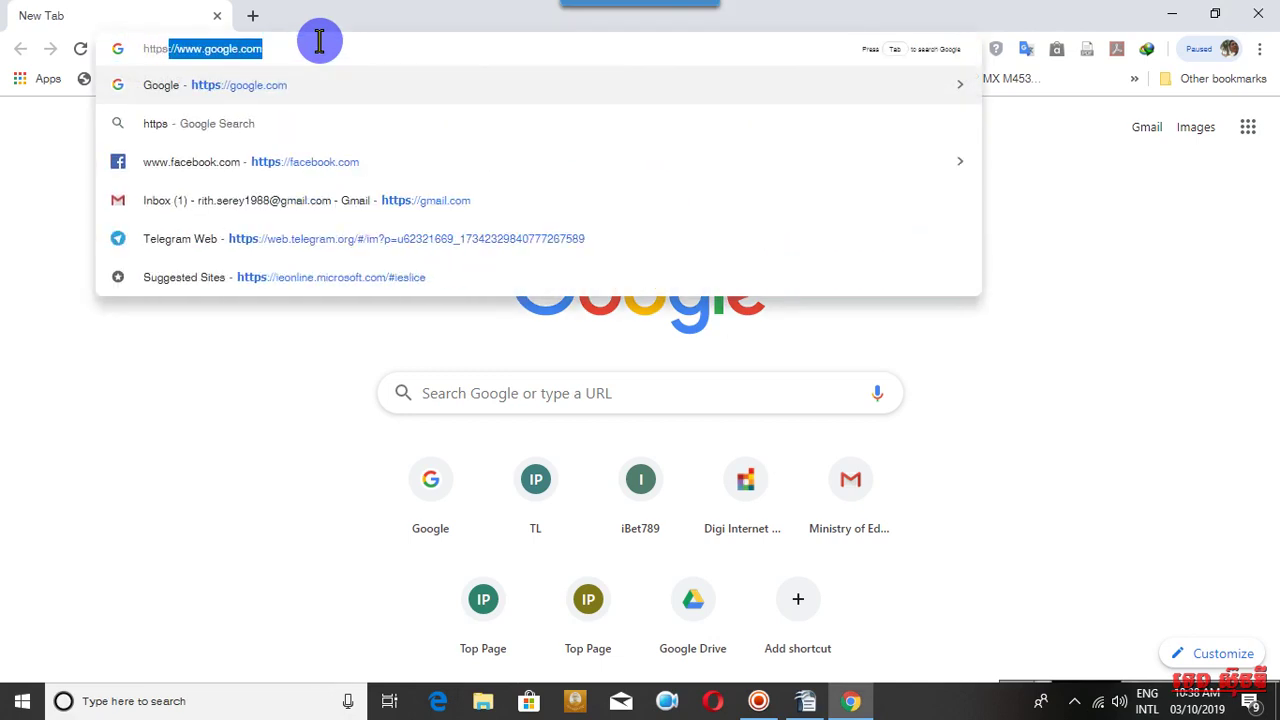
{"action": "type", "text": "://tel"}
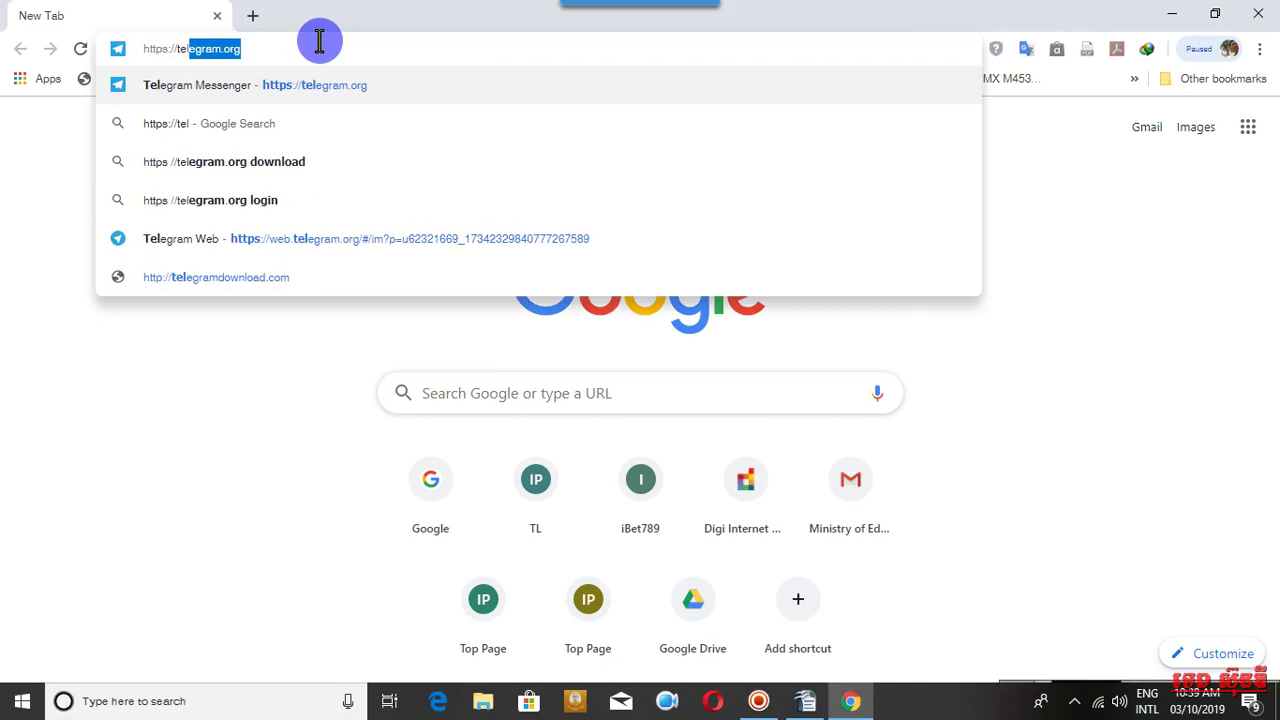
{"action": "key", "text": "Right"}
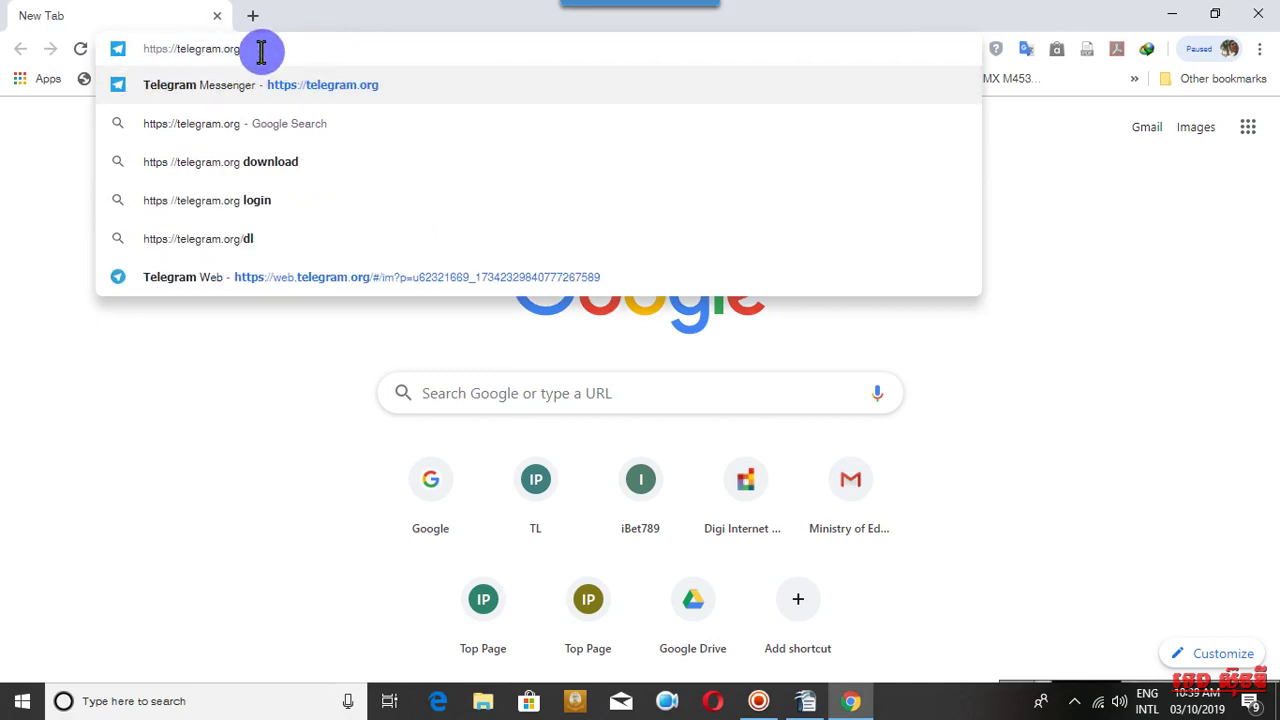
{"action": "key", "text": "Return"}
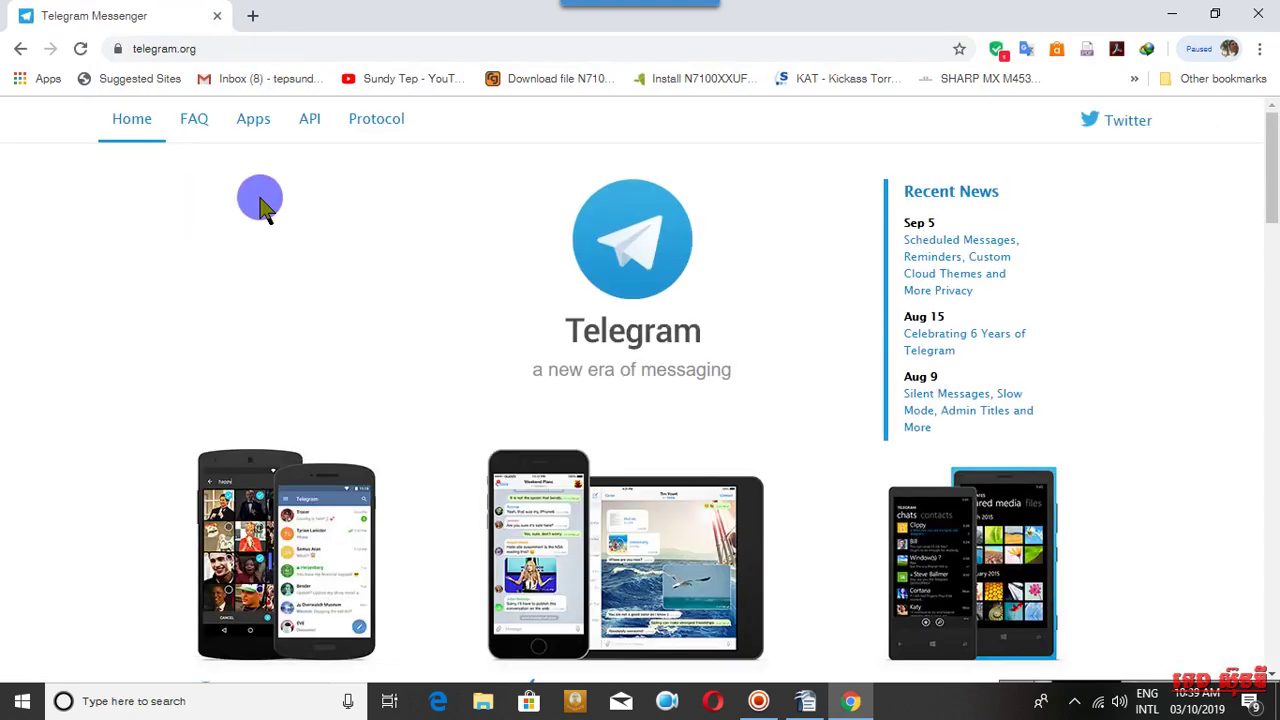
- Open the Telegram for PC/Mac/Linux page from the Telegram home page
{"action": "scroll", "coordinate": [295, 310], "scroll_direction": "down", "scroll_amount": 1}
{"action": "scroll", "coordinate": [295, 310], "scroll_direction": "down", "scroll_amount": 1}
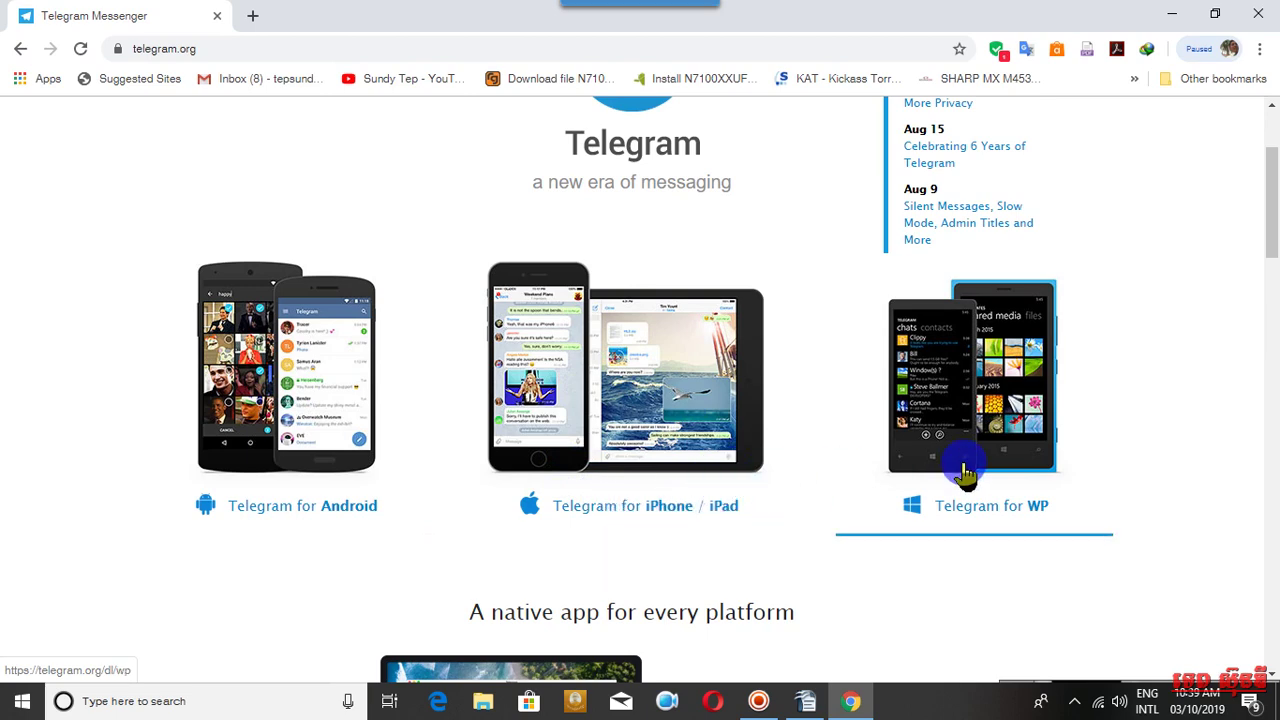
{"action": "scroll", "coordinate": [990, 515], "scroll_direction": "down", "scroll_amount": 3}
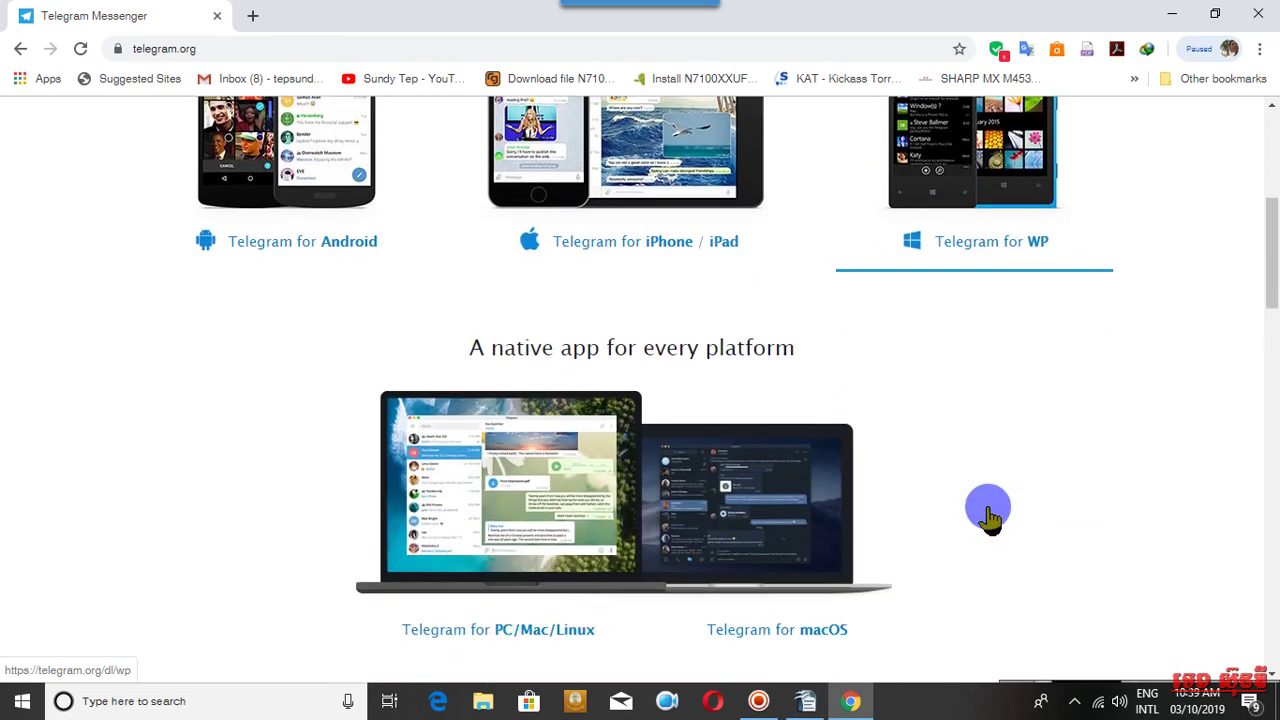
{"action": "scroll", "coordinate": [982, 508], "scroll_direction": "down", "scroll_amount": 2}
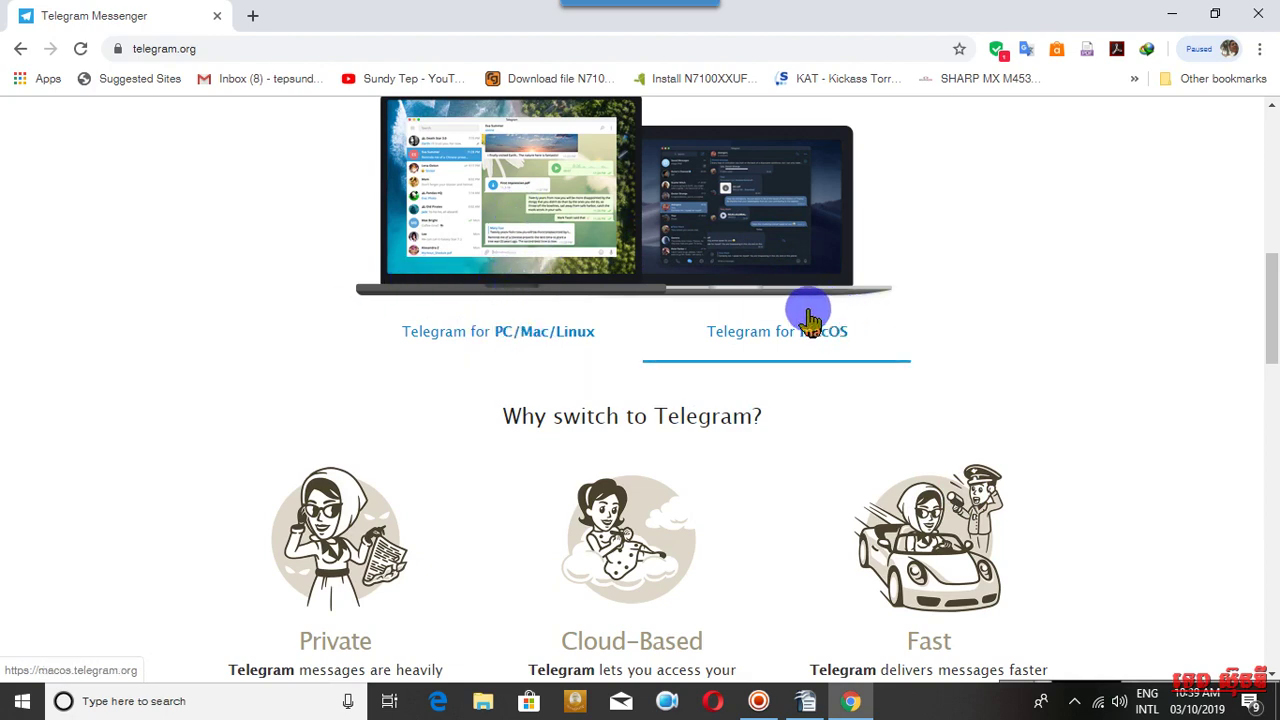
{"action": "left_click", "coordinate": [476, 242]}
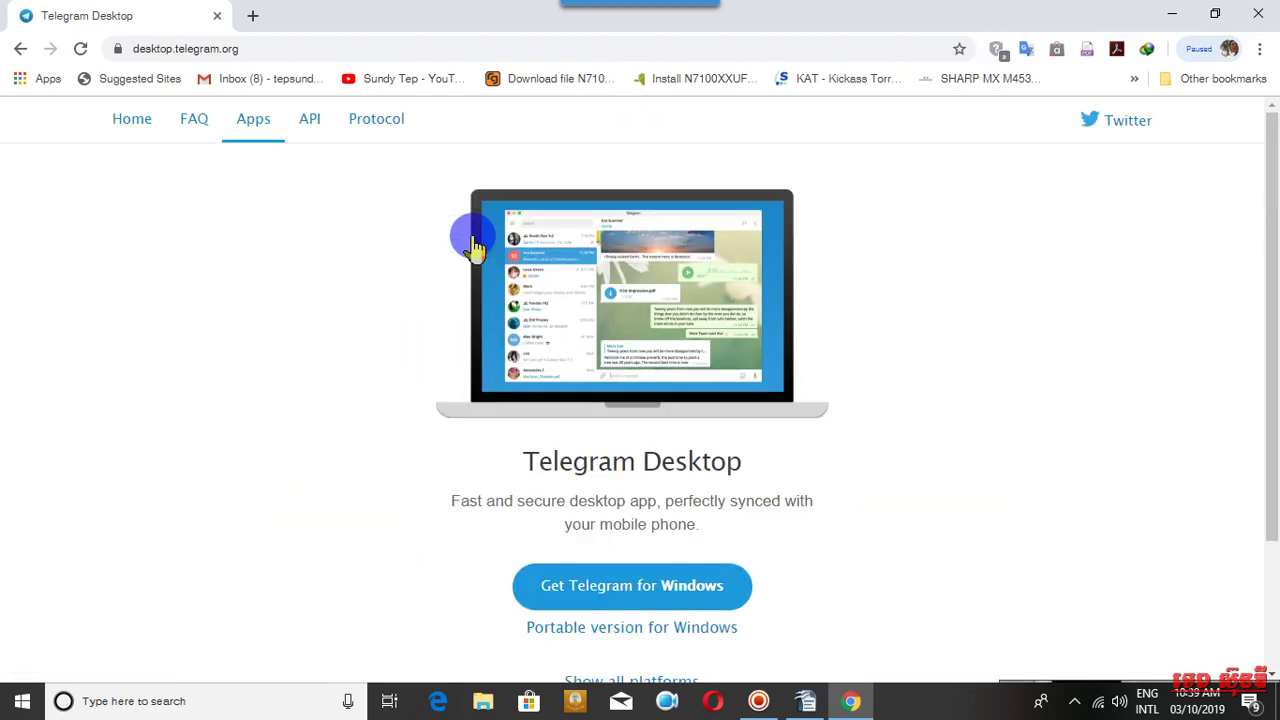
- Download Telegram for Windows, keeping the option that shows the completed download or resumes it, and dismiss the completion dialog
{"action": "scroll", "coordinate": [450, 260], "scroll_direction": "down", "scroll_amount": 2}
{"action": "scroll", "coordinate": [320, 423], "scroll_direction": "up", "scroll_amount": 2}
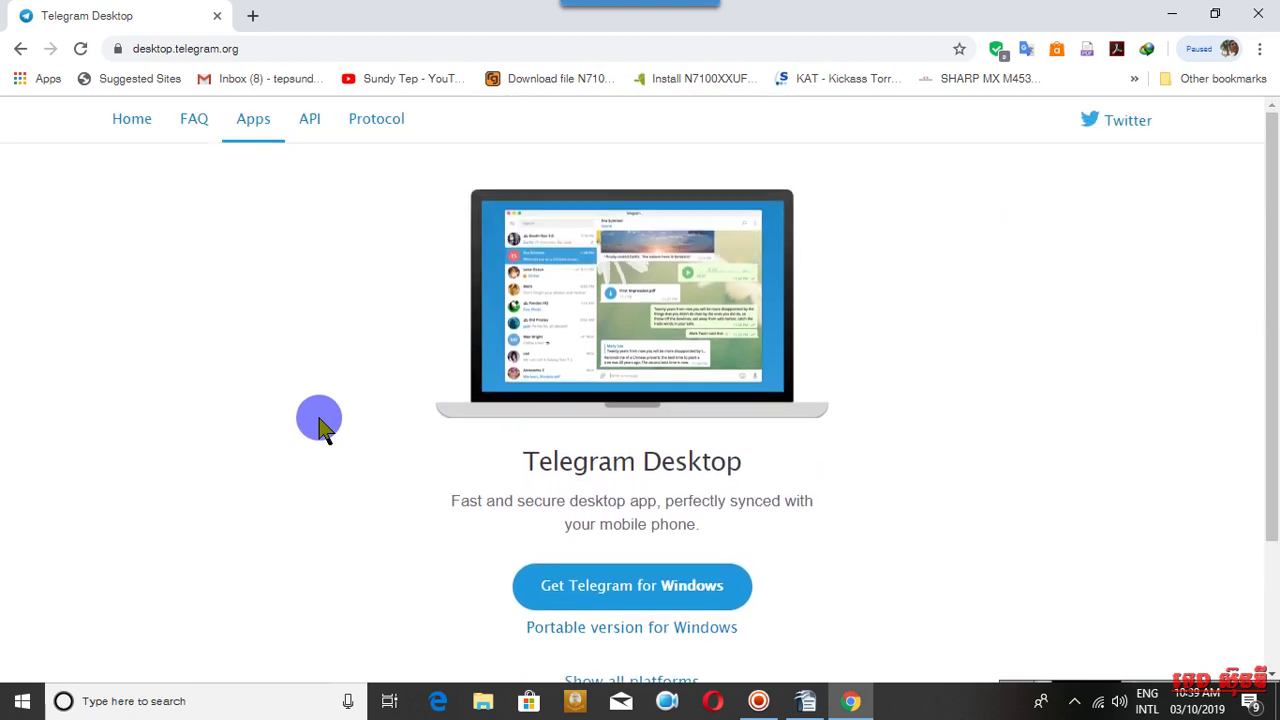
{"action": "scroll", "coordinate": [320, 423], "scroll_direction": "down", "scroll_amount": 2}
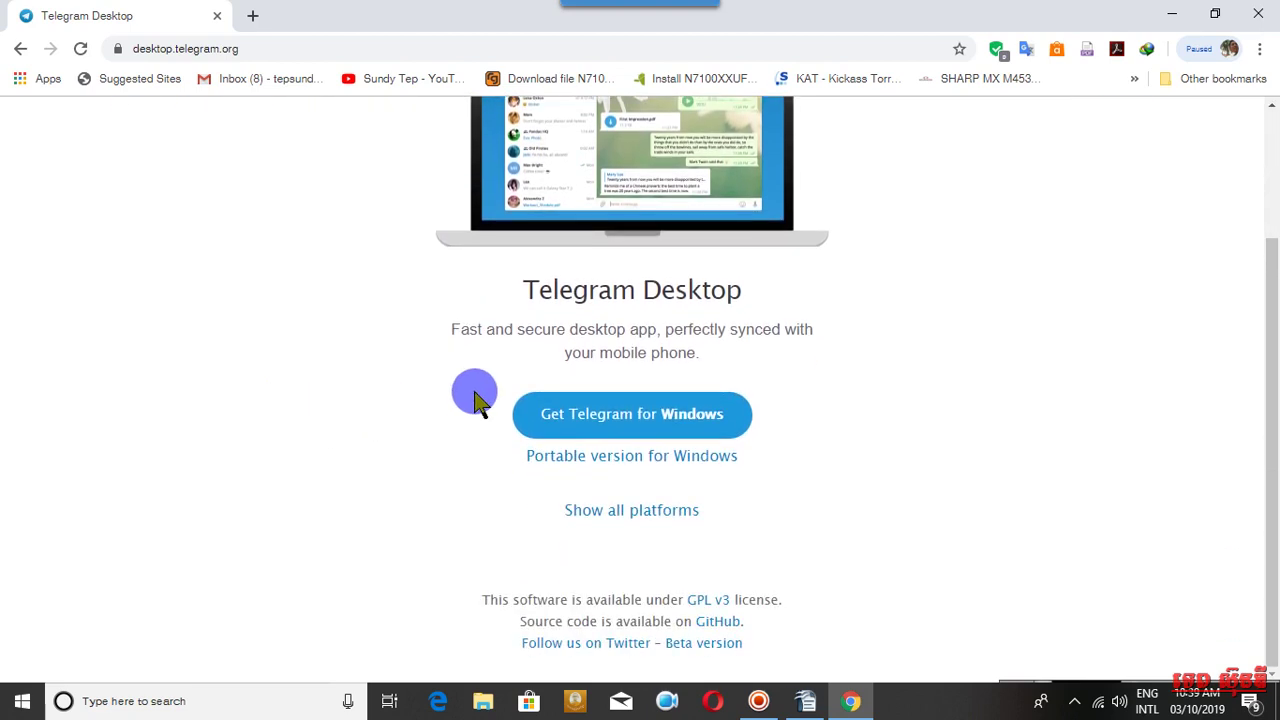
{"action": "left_click", "coordinate": [595, 428]}
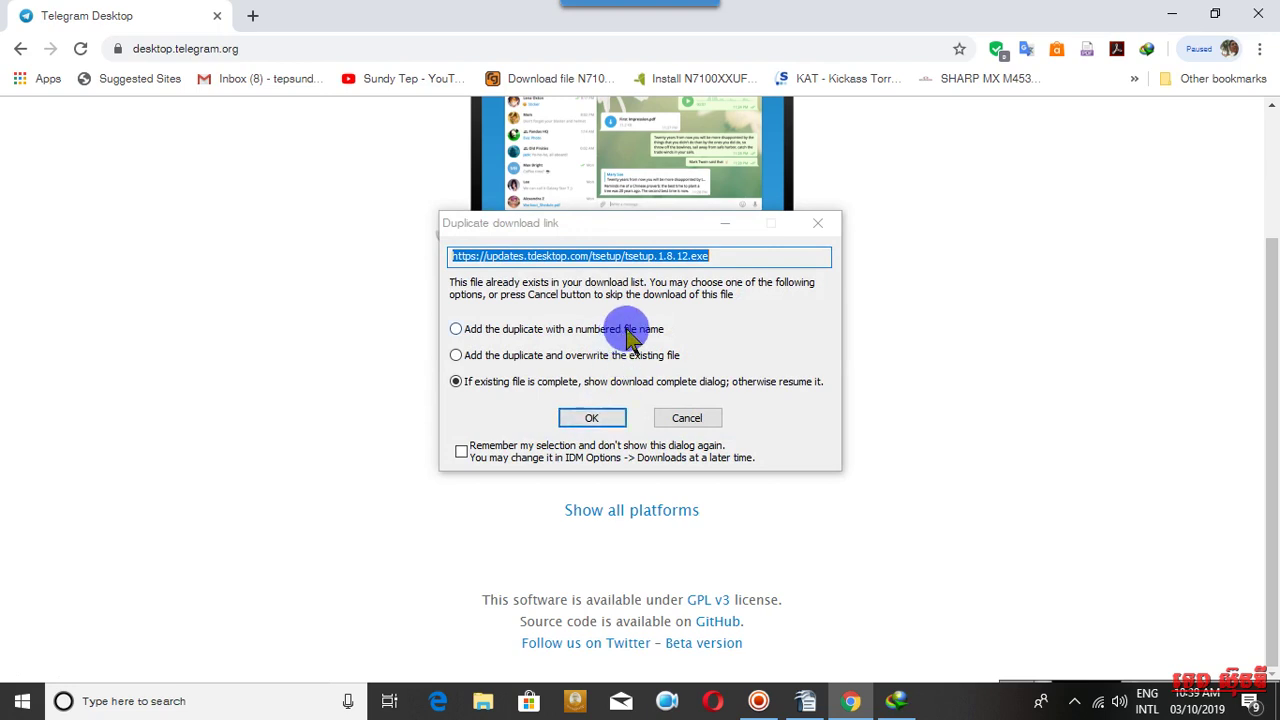
{"action": "left_click", "coordinate": [592, 418]}
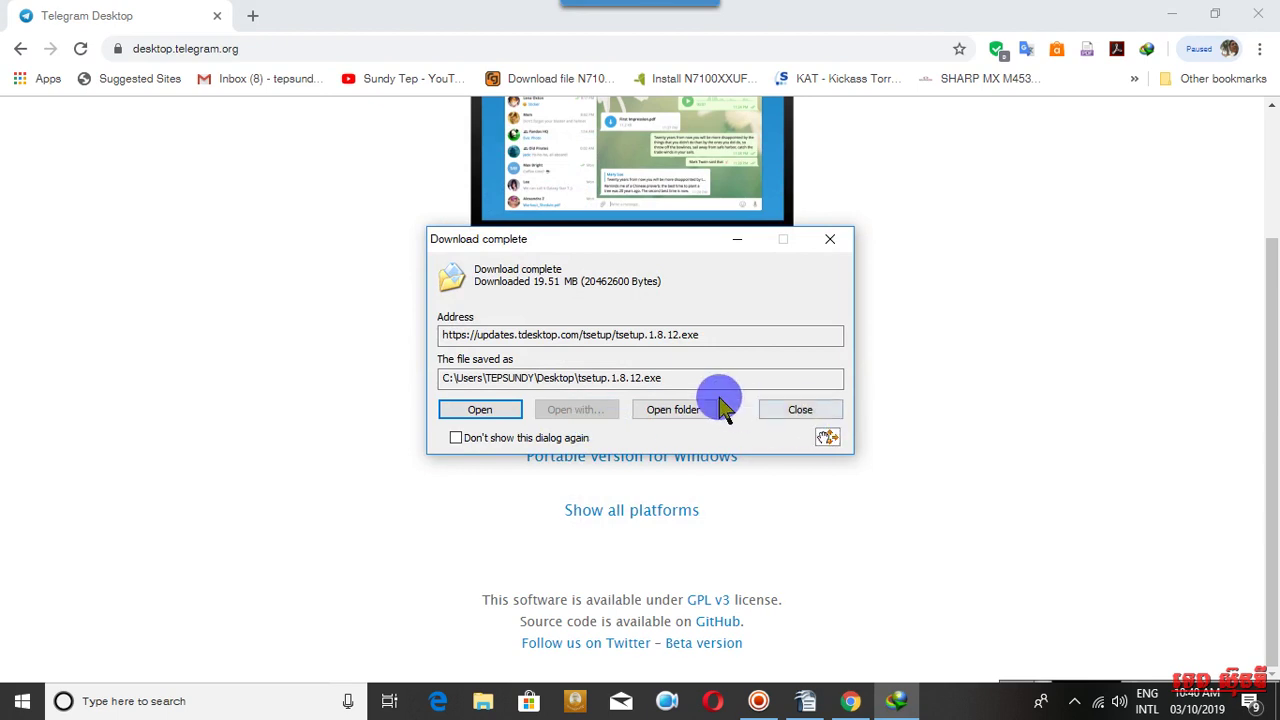
{"action": "left_click", "coordinate": [800, 411]}
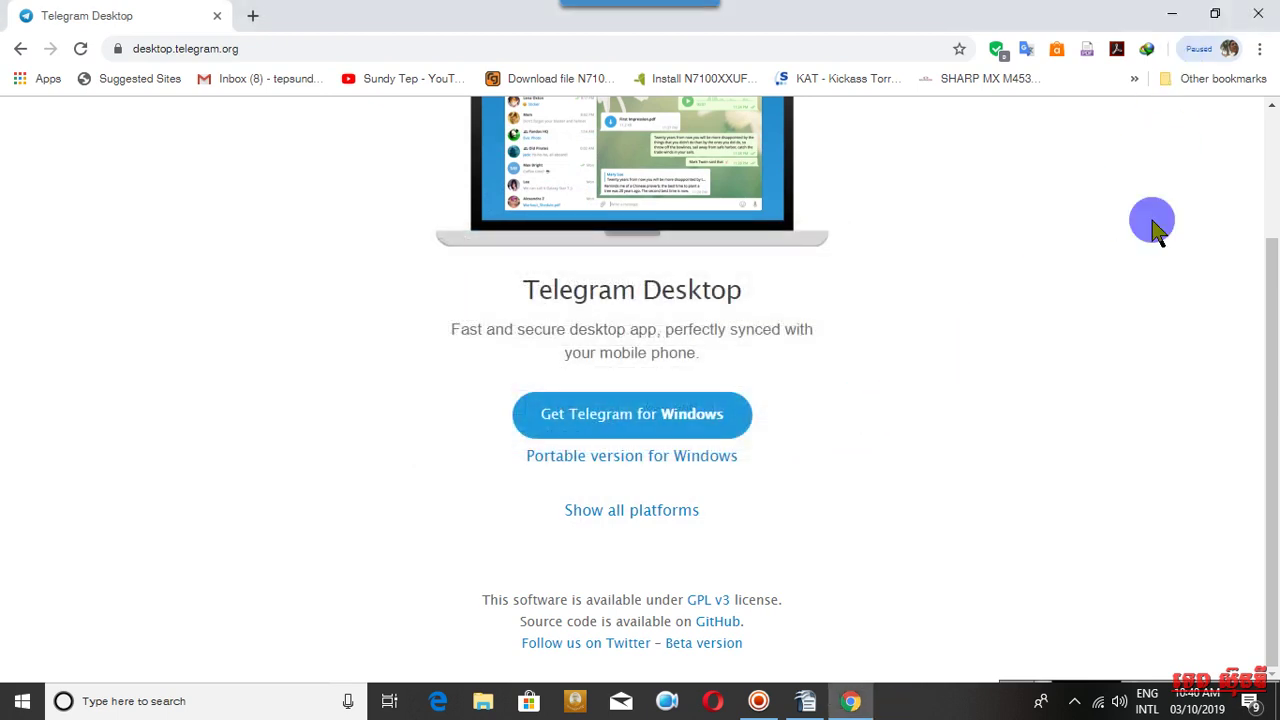
- Close the browser, leave the Writer document's full-screen view and minimize it to show the desktop
{"action": "left_click", "coordinate": [1262, 14]}
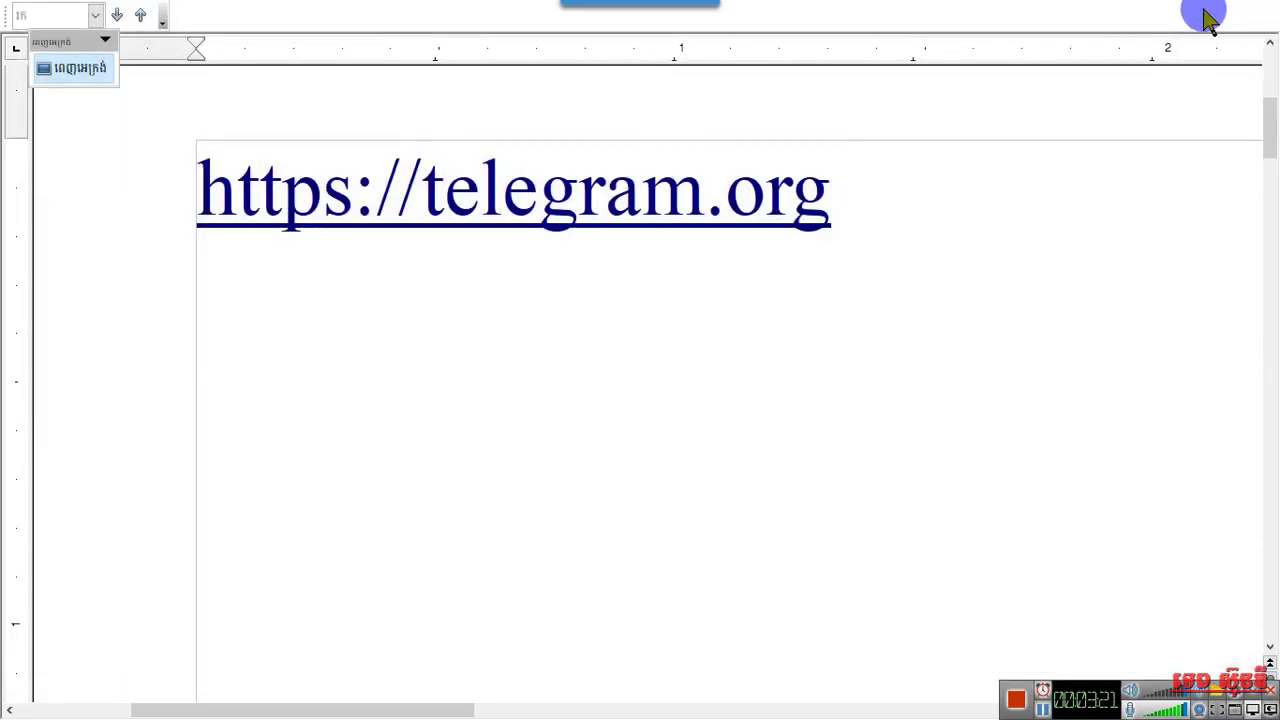
{"action": "key", "text": "Escape"}
{"action": "left_click", "coordinate": [1168, 12]}
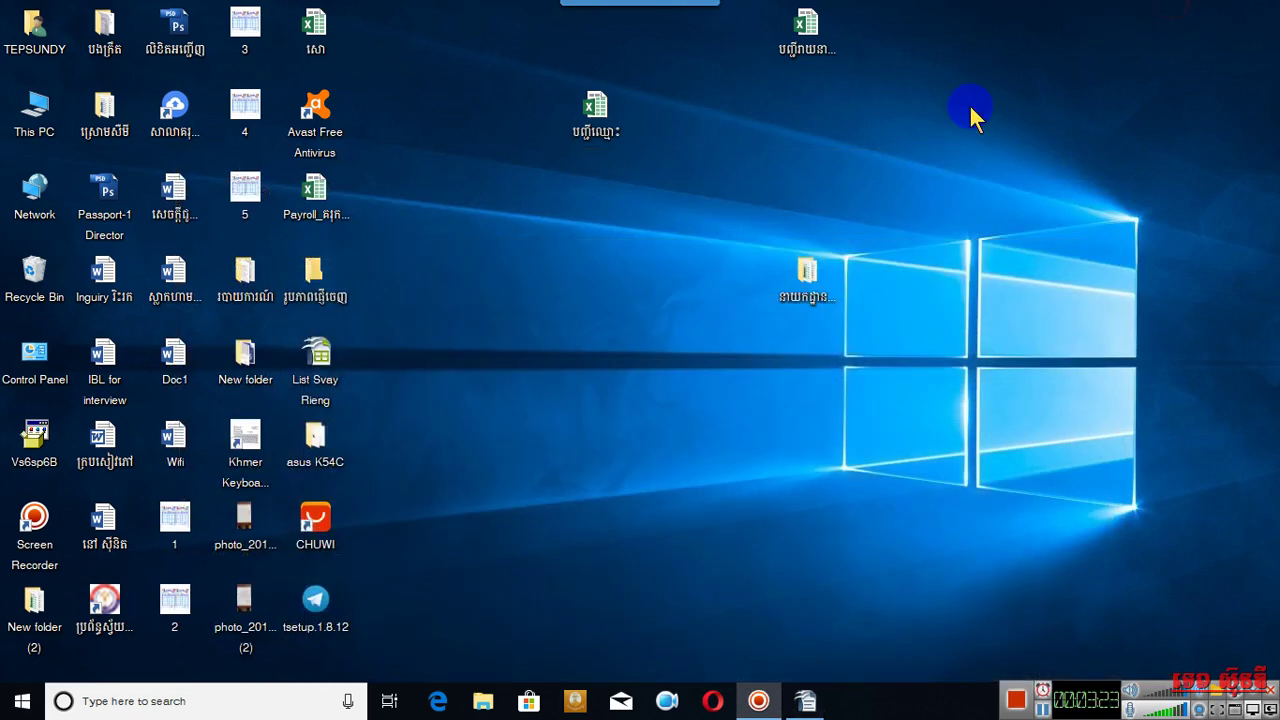
- Move the tsetup.1.8.12 installer to an empty area of the desktop and start it with English as the setup language
{"action": "left_click_drag", "start_coordinate": [316, 605], "coordinate": [936, 130]}
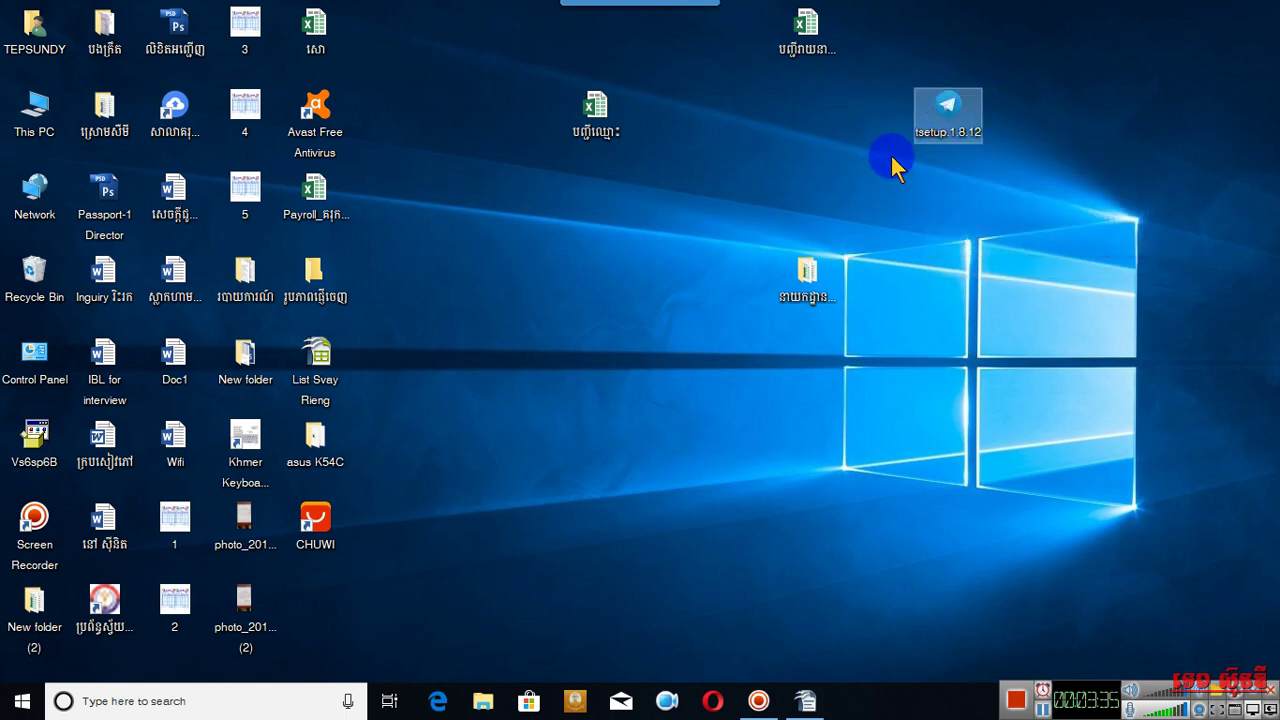
{"action": "double_click", "coordinate": [948, 128]}
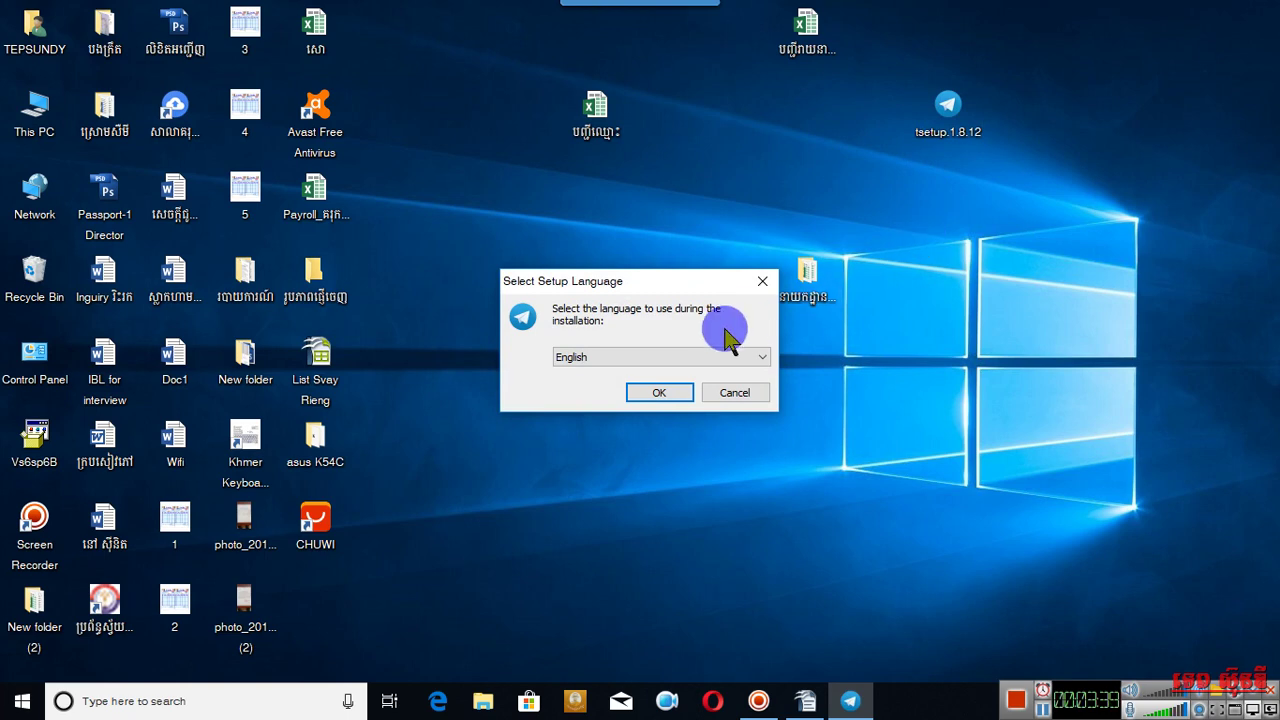
{"action": "left_click", "coordinate": [660, 394]}
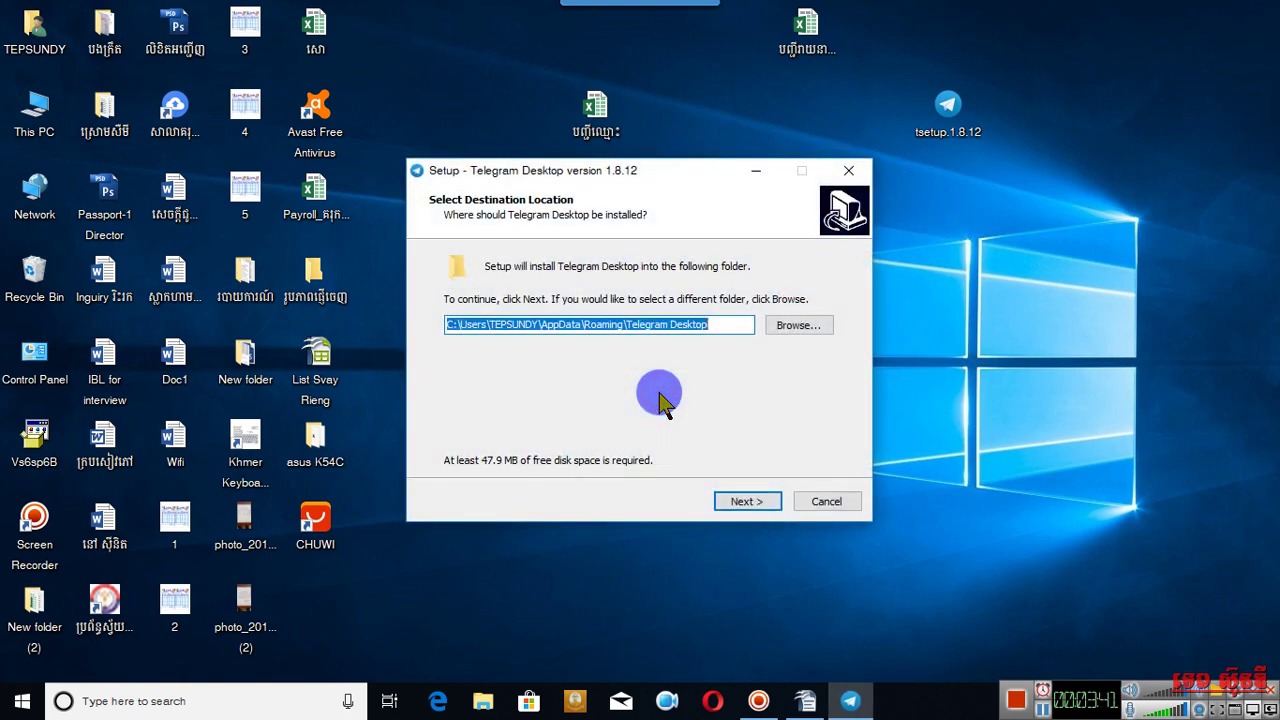
- Install Telegram Desktop into the proposed existing folder, keeping the Telegram Desktop Start Menu folder and the additional desktop shortcut
{"action": "left_click", "coordinate": [741, 500]}
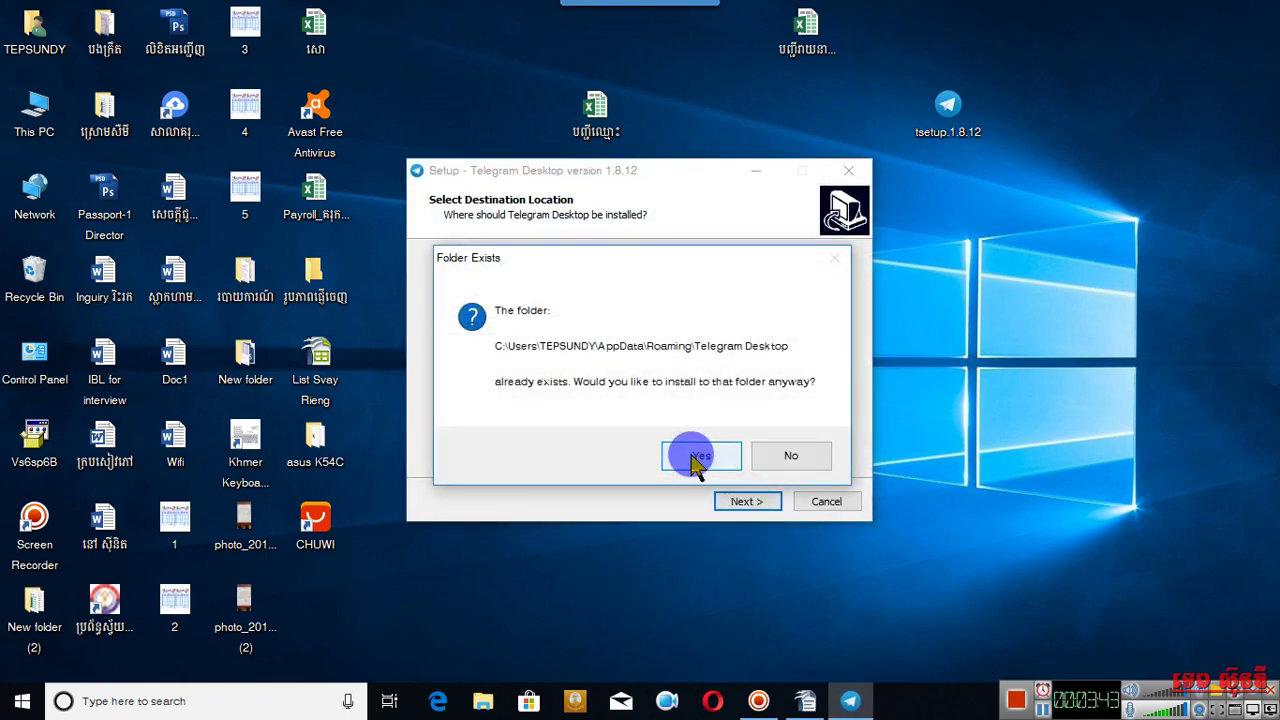
{"action": "left_click", "coordinate": [697, 458]}
{"action": "left_click", "coordinate": [740, 499]}
{"action": "left_click", "coordinate": [743, 500]}
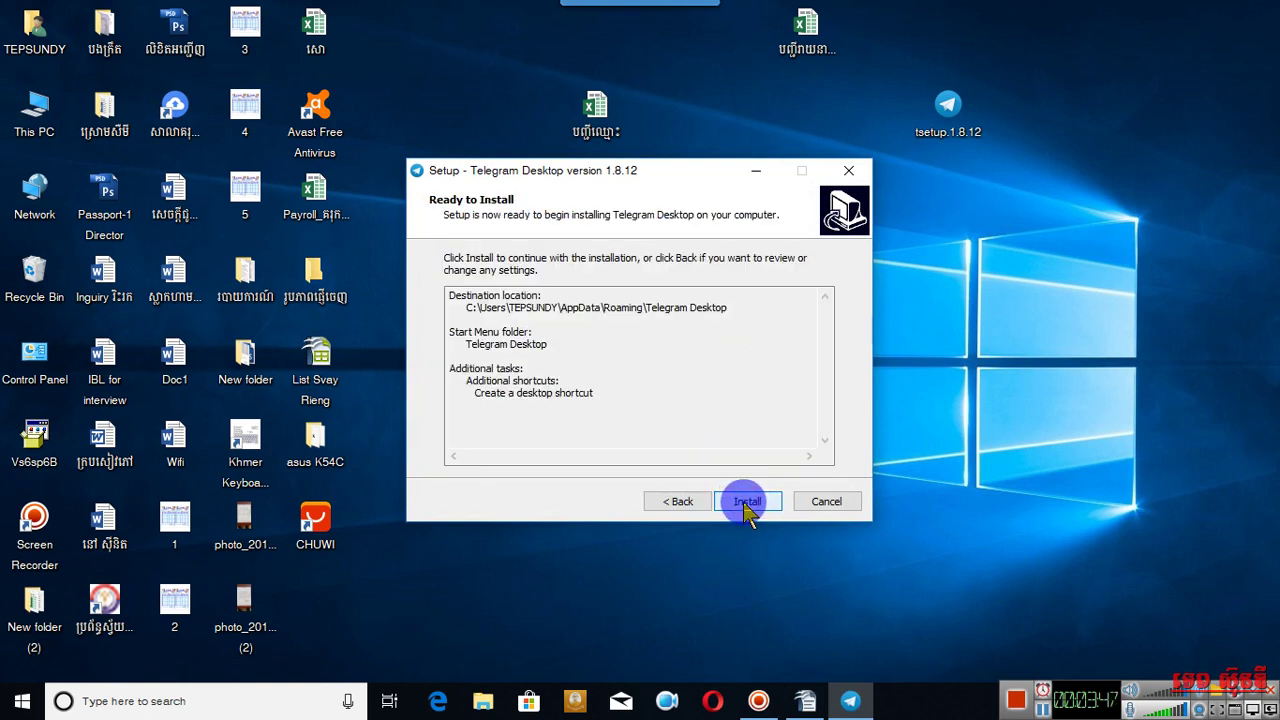
{"action": "left_click", "coordinate": [747, 502]}
{"action": "left_click", "coordinate": [757, 501]}
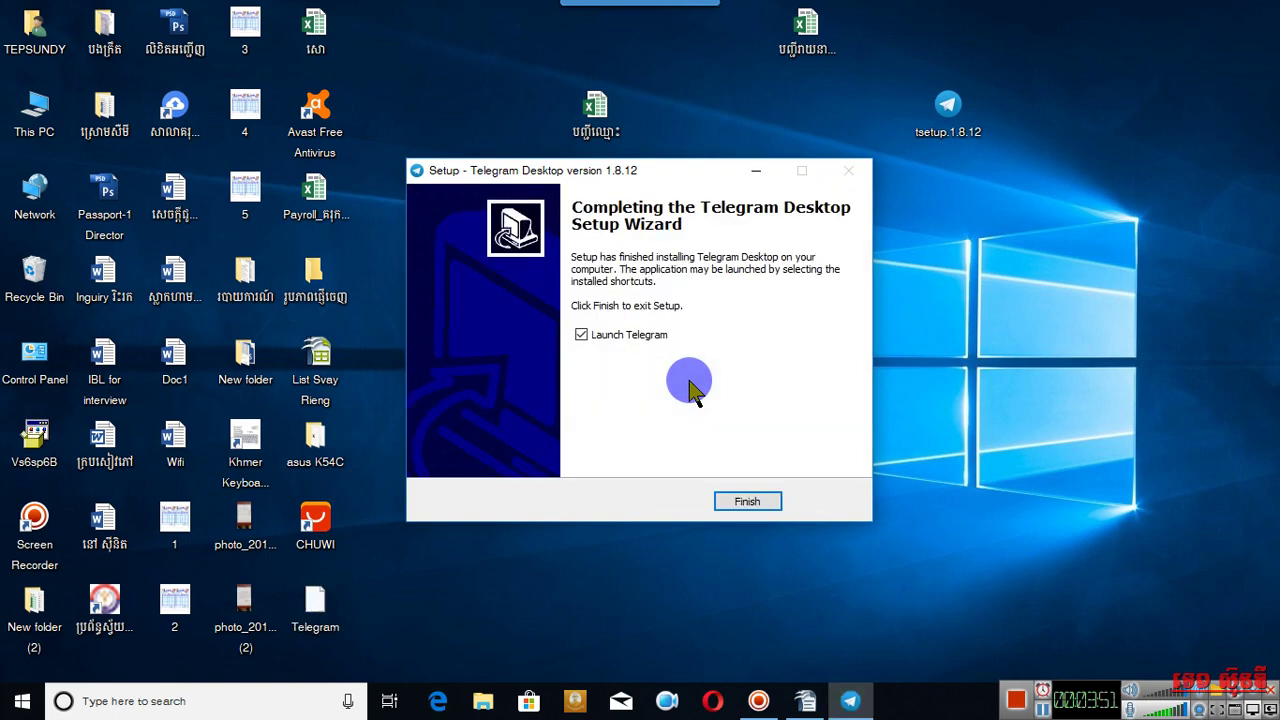
- Finish the setup without launching Telegram and place its new desktop shortcut beside the installer file
{"action": "left_click", "coordinate": [622, 338]}
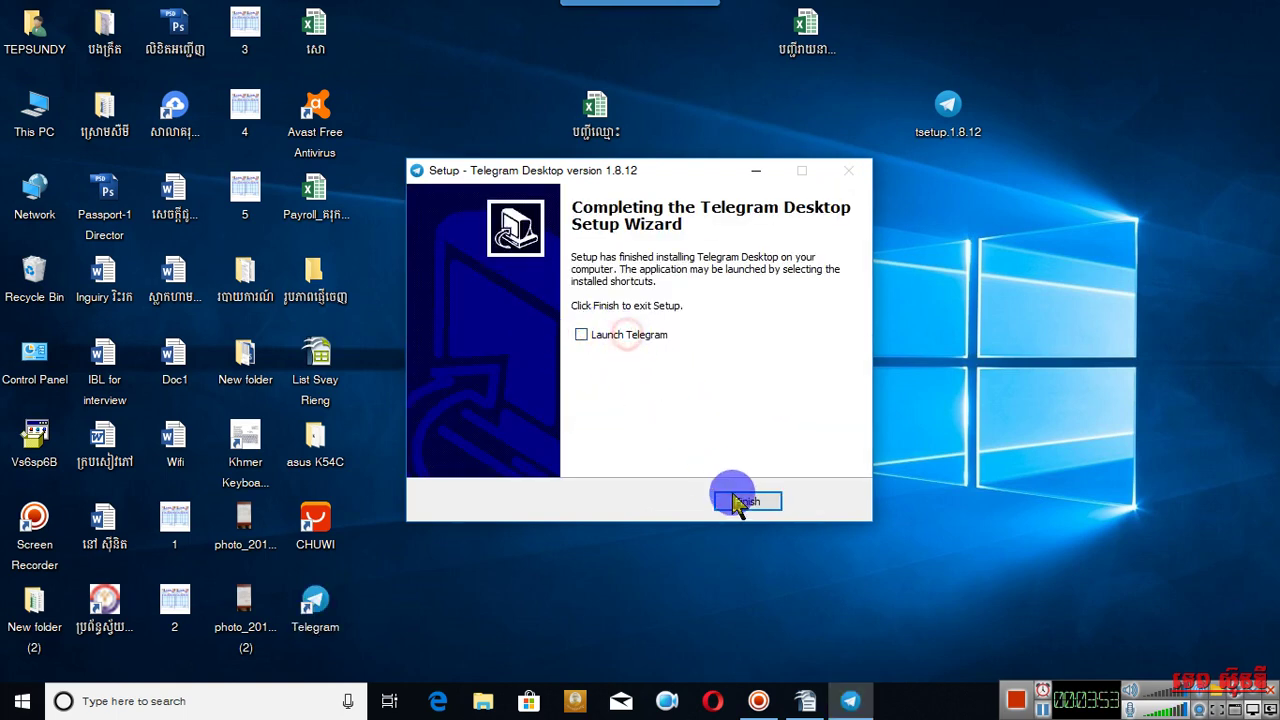
{"action": "left_click", "coordinate": [740, 501]}
{"action": "left_click_drag", "start_coordinate": [330, 598], "coordinate": [720, 143]}
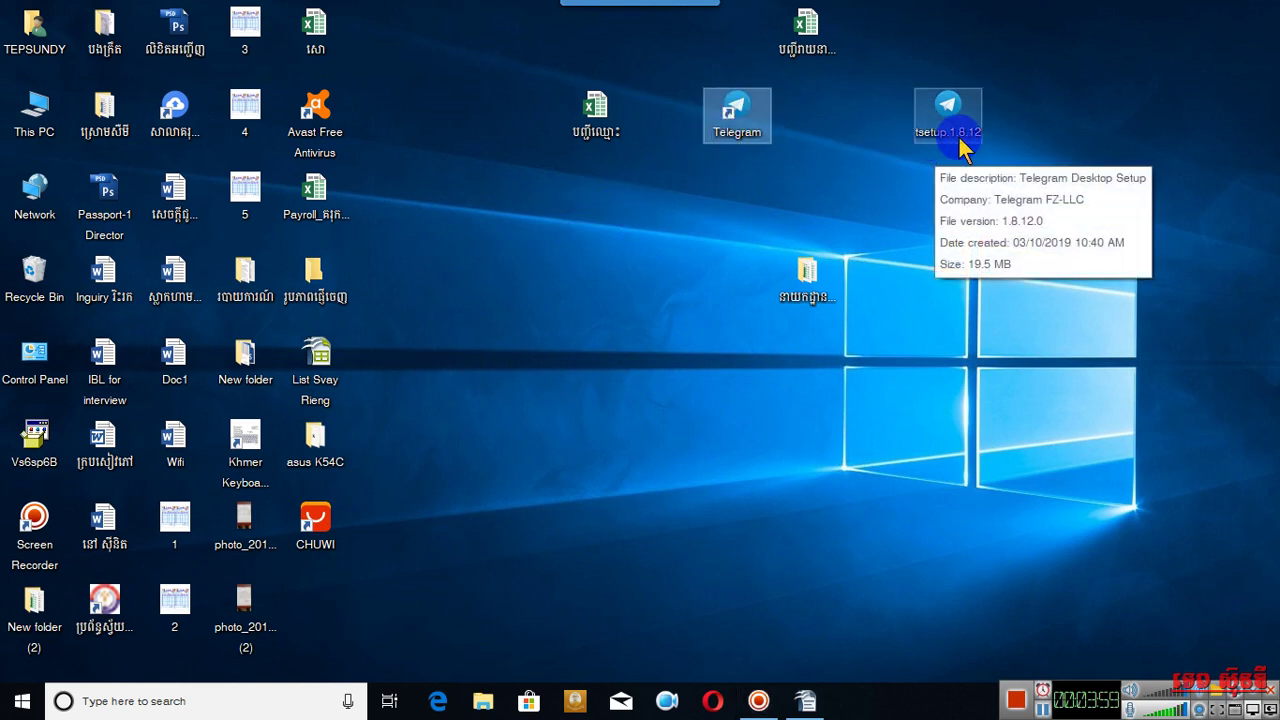
{"action": "left_click_drag", "start_coordinate": [920, 32], "coordinate": [995, 204]}
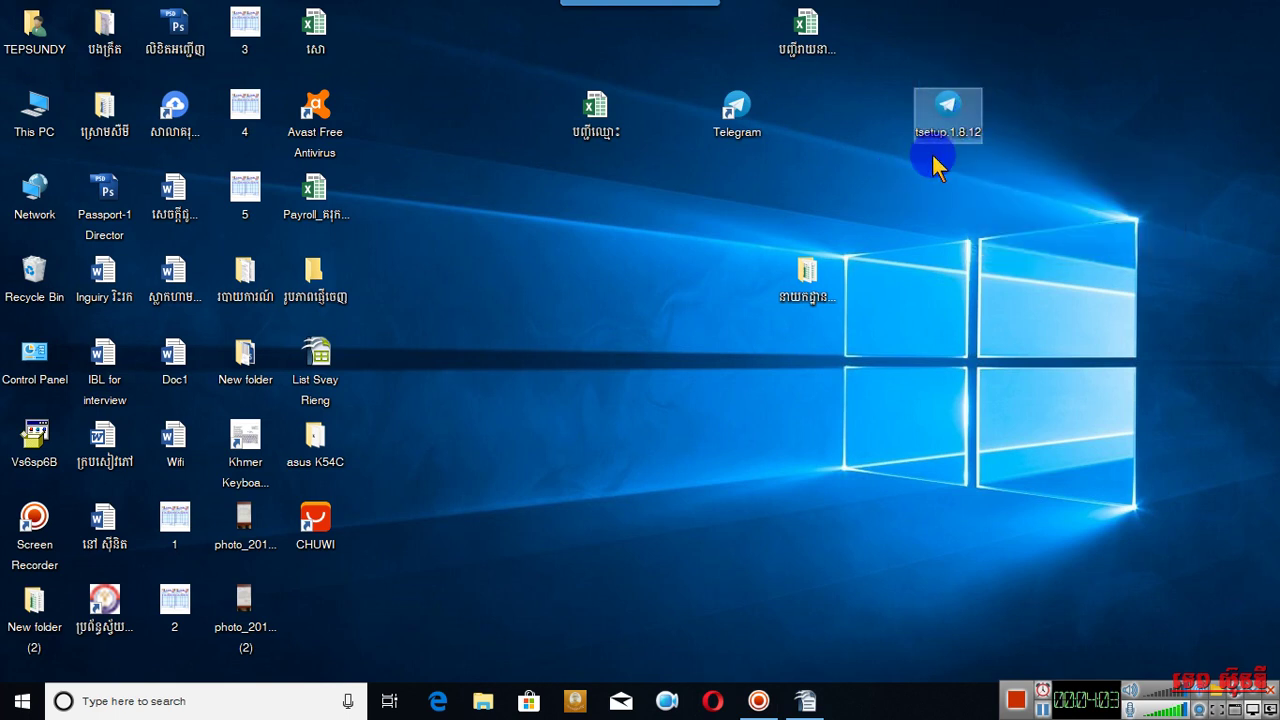
{"action": "left_click_drag", "start_coordinate": [940, 29], "coordinate": [994, 166]}
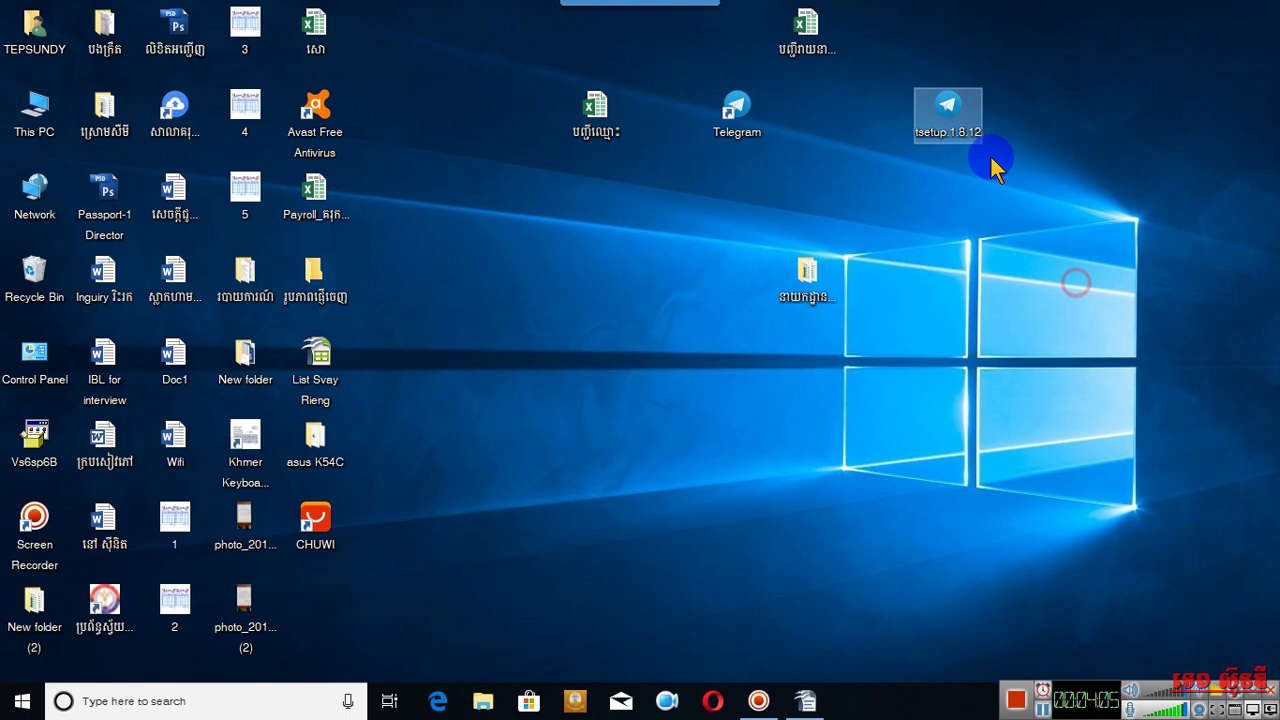
- Launch Telegram from its desktop shortcut, start messaging and sign in with the Cambodia (+855) mobile number and the login code
{"action": "left_click", "coordinate": [730, 122]}
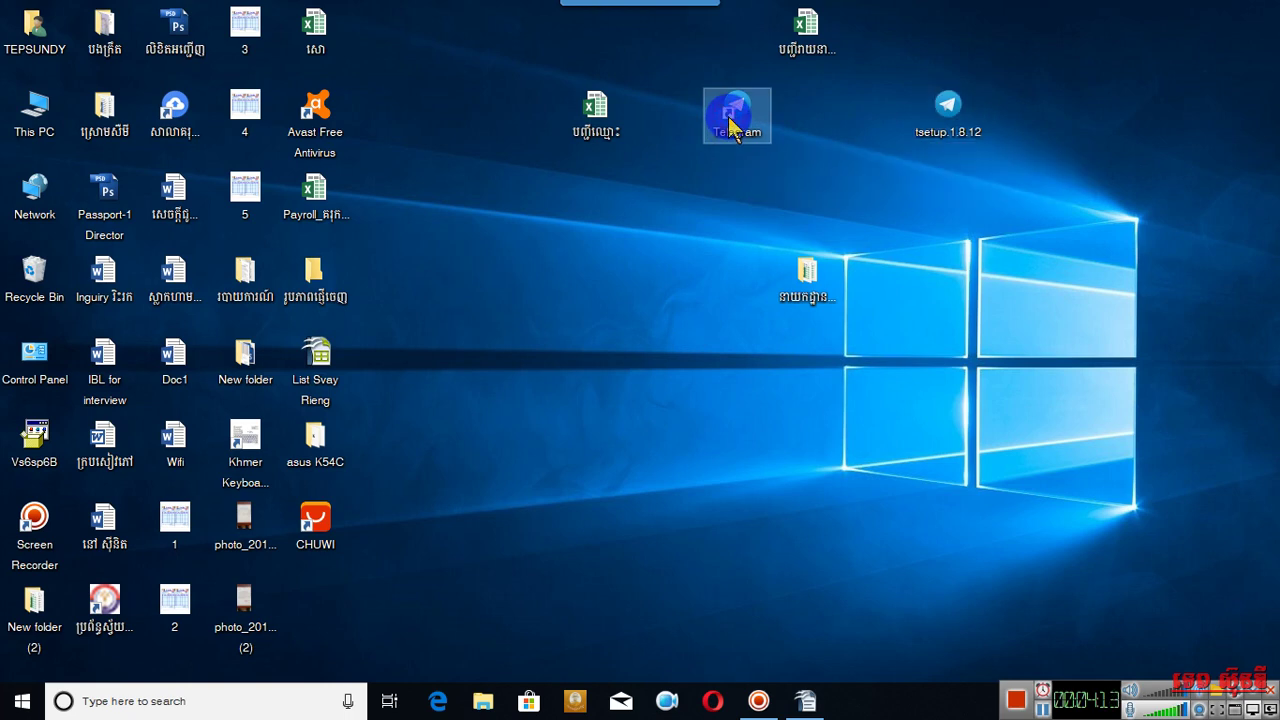
{"action": "double_click", "coordinate": [730, 122]}
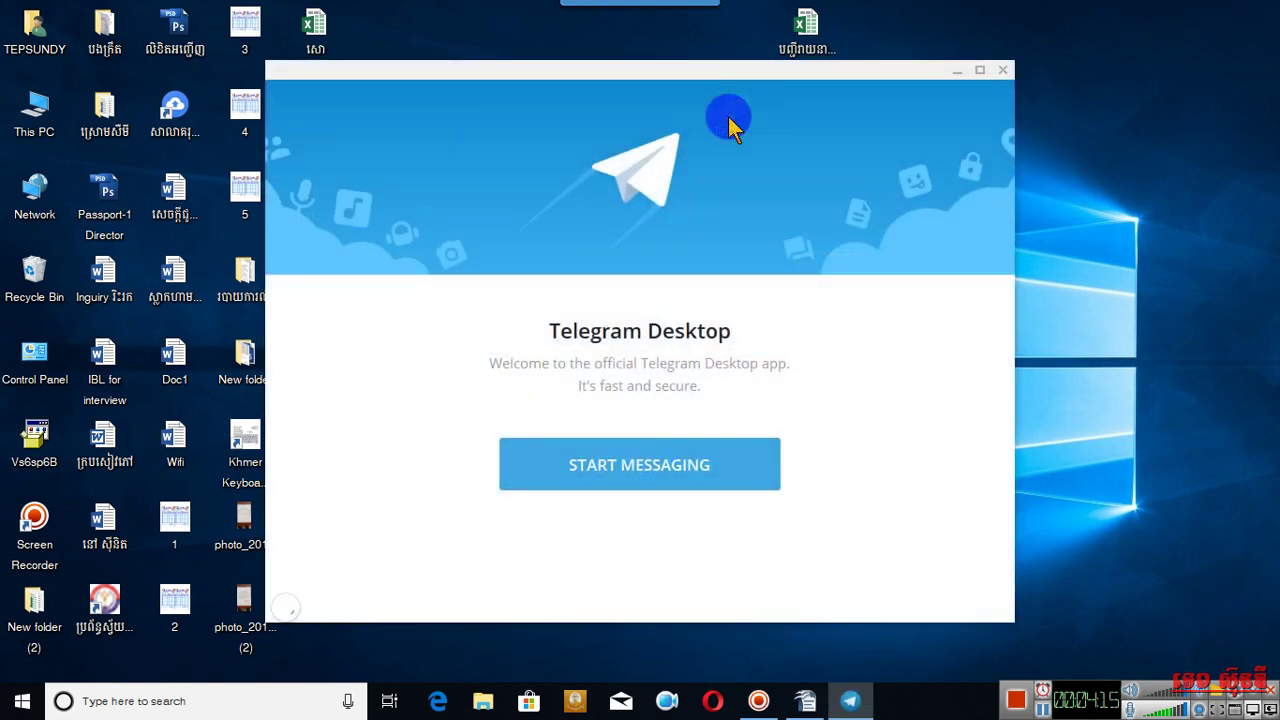
{"action": "left_click", "coordinate": [627, 480]}
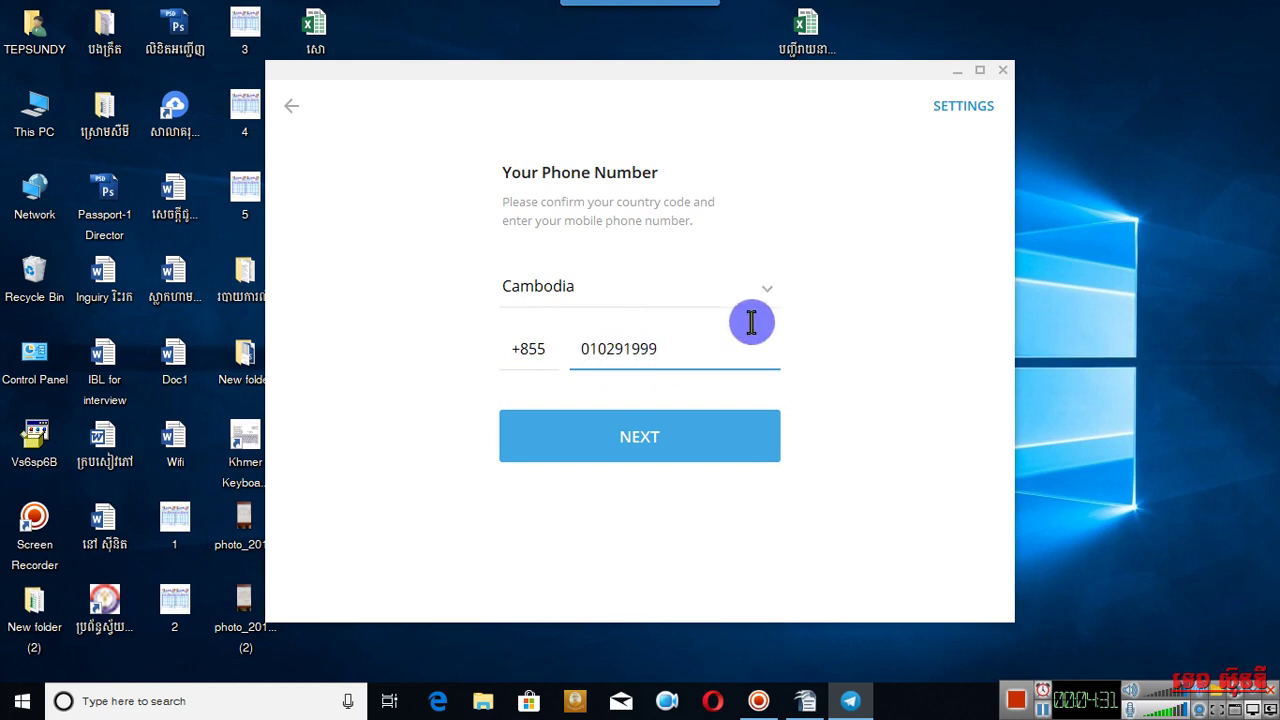
{"action": "left_click", "coordinate": [673, 437]}
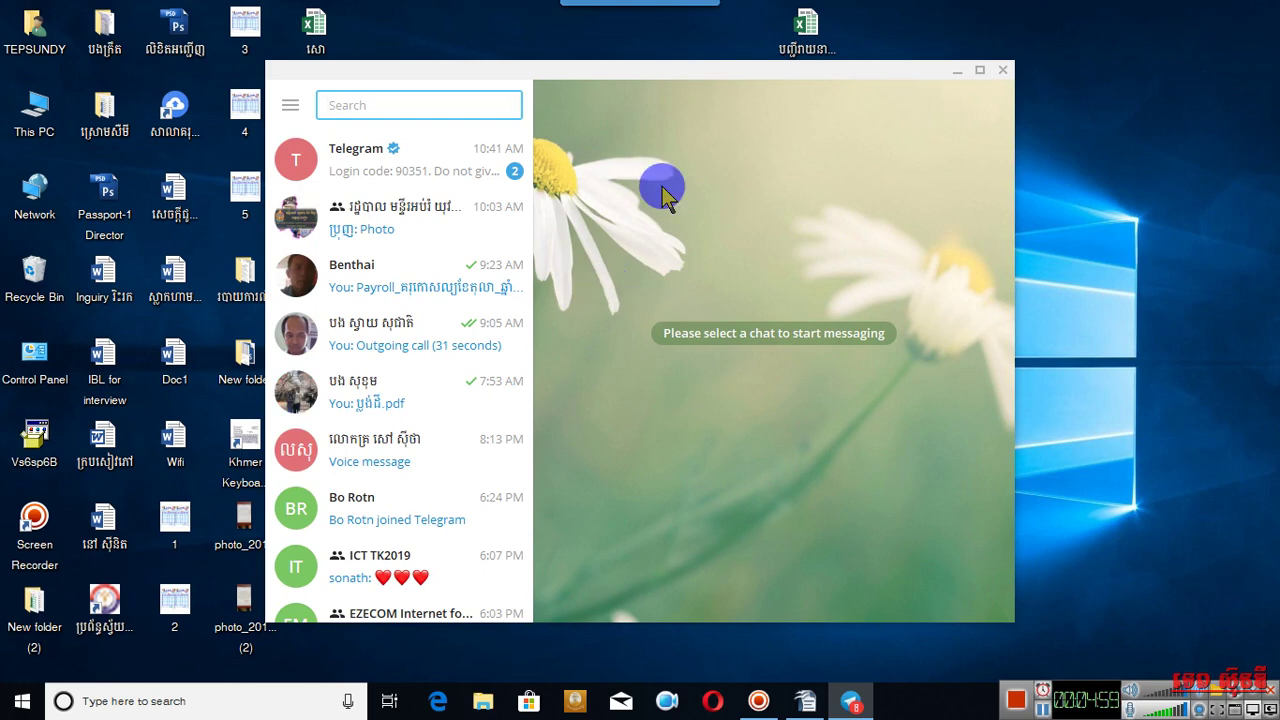
- Maximize the Telegram window and open the education department's group chat to check that its messages load
{"action": "left_click", "coordinate": [979, 70]}
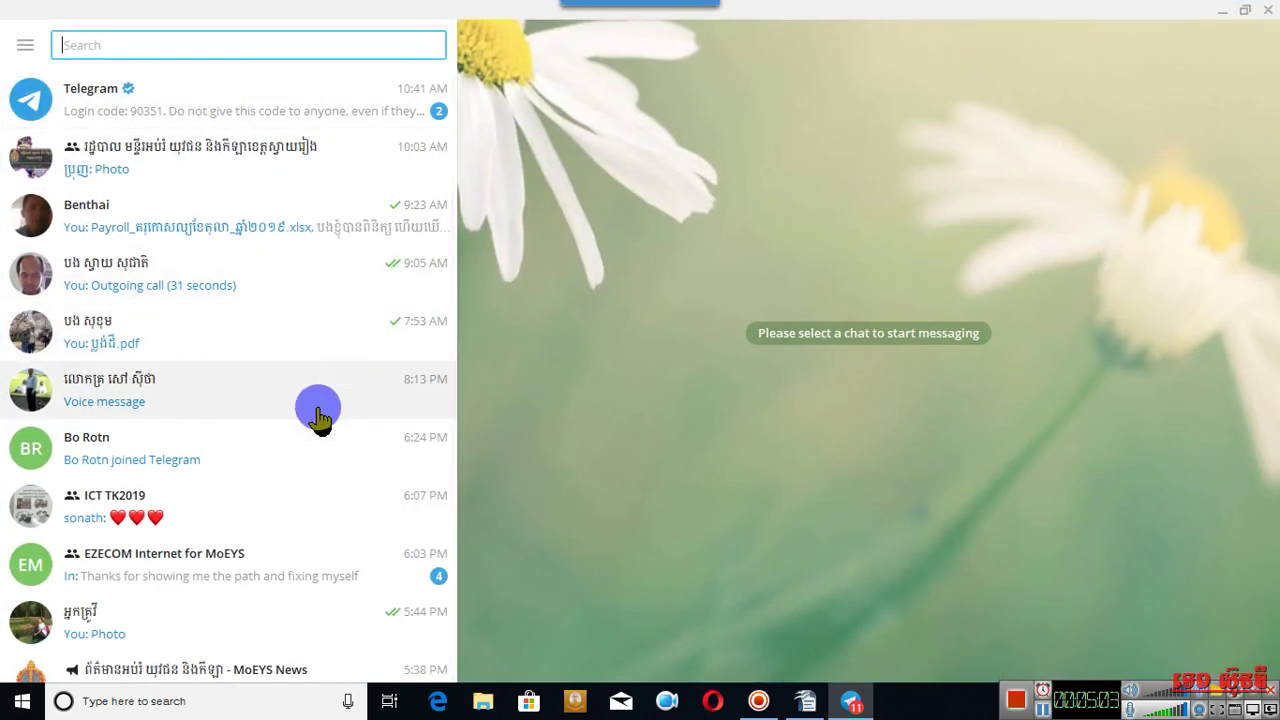
{"action": "scroll", "coordinate": [300, 430], "scroll_direction": "down", "scroll_amount": 1}
{"action": "left_click", "coordinate": [175, 428]}
{"action": "left_click", "coordinate": [152, 217]}
{"action": "left_click", "coordinate": [154, 118]}
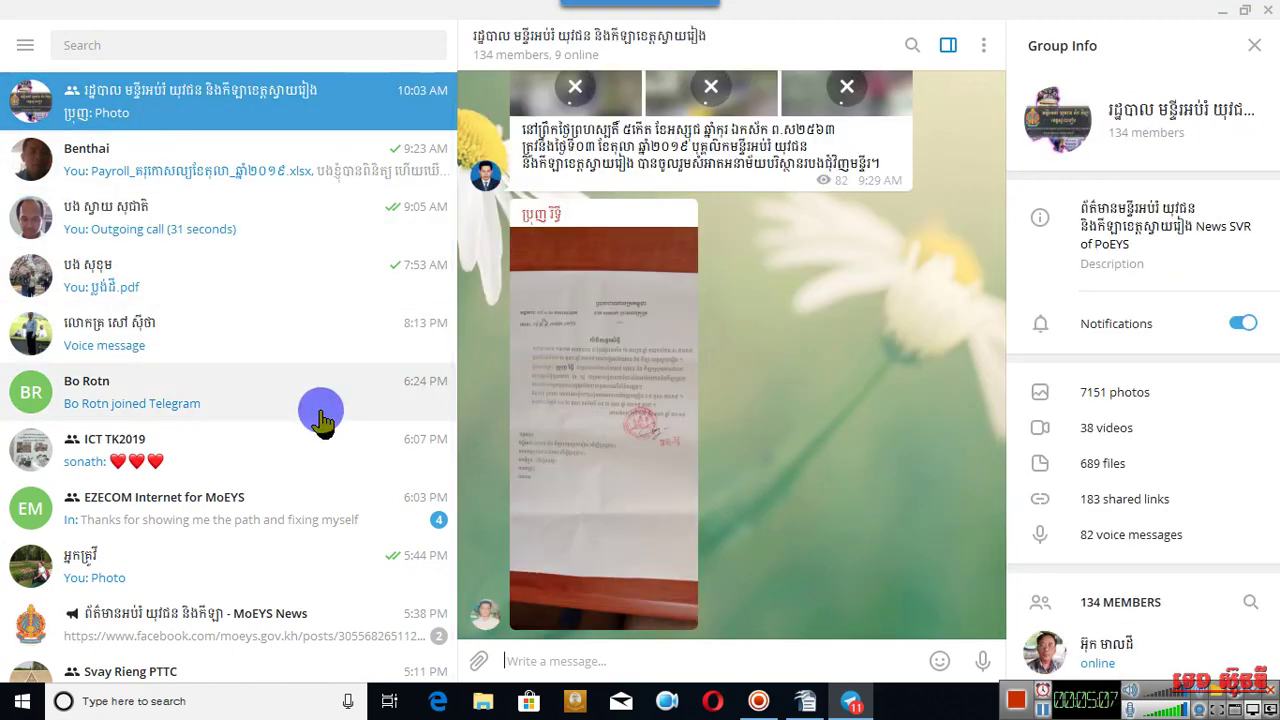
- Open the direct chat that contains the outgoing call and look through the older conversations in the chat list
{"action": "left_click", "coordinate": [123, 180]}
{"action": "left_click", "coordinate": [134, 217]}
{"action": "scroll", "coordinate": [300, 370], "scroll_direction": "down", "scroll_amount": 3}
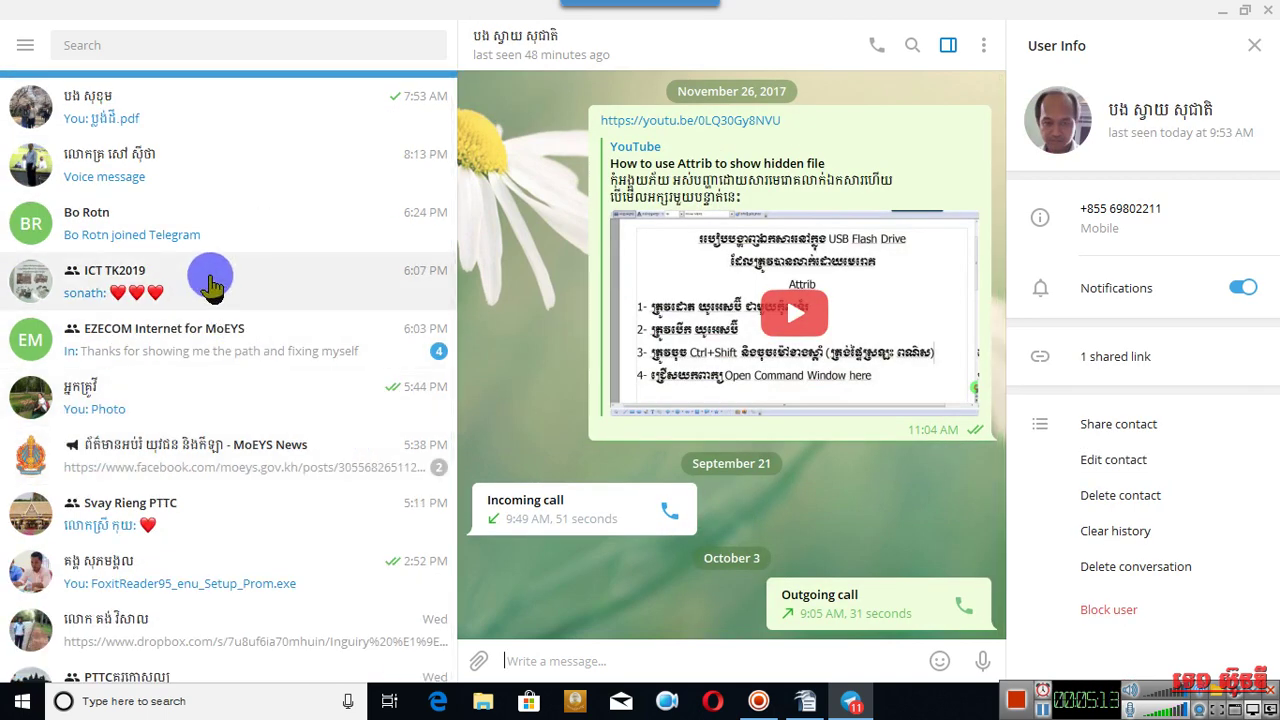
{"action": "scroll", "coordinate": [210, 300], "scroll_direction": "down", "scroll_amount": 5}
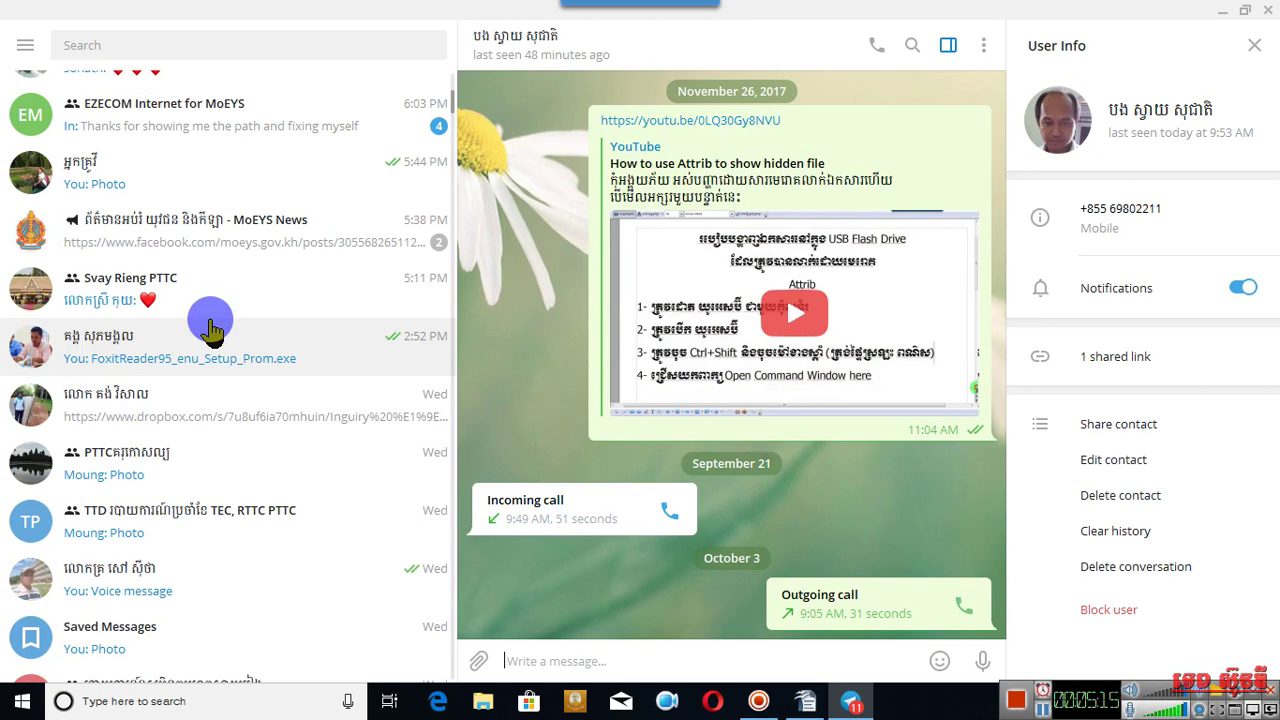